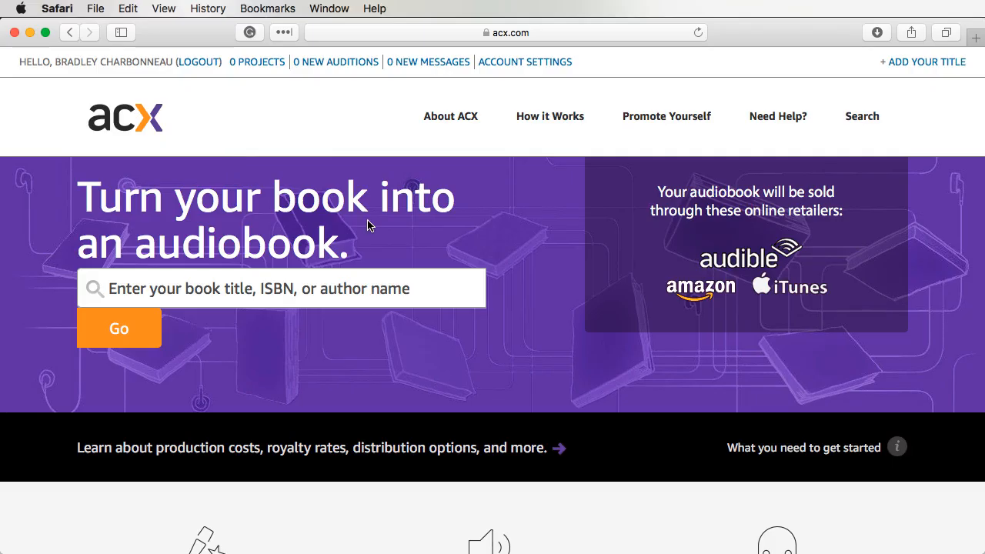
Start adding a title and go to the second page of the author's book search results.
click(922, 63)
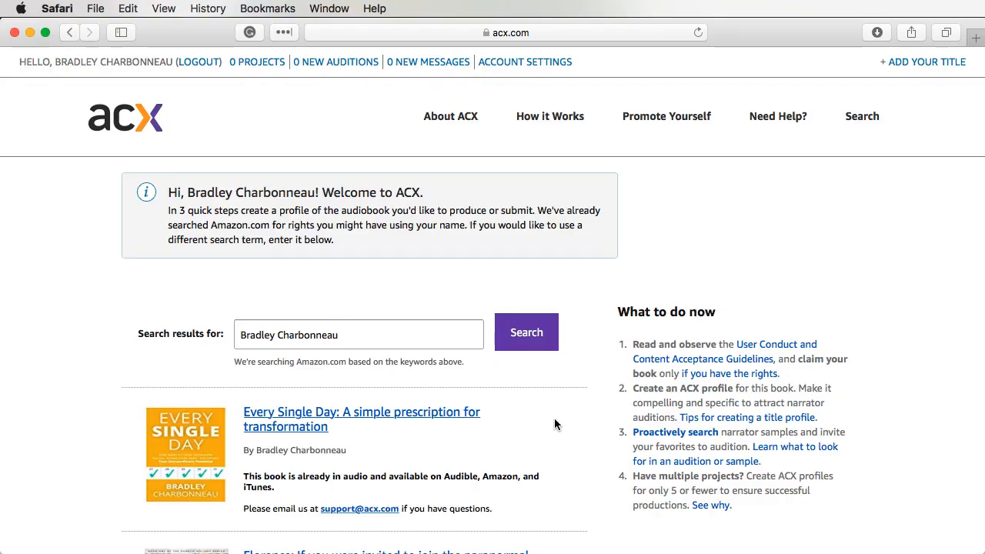
scroll(555, 422, down, 10)
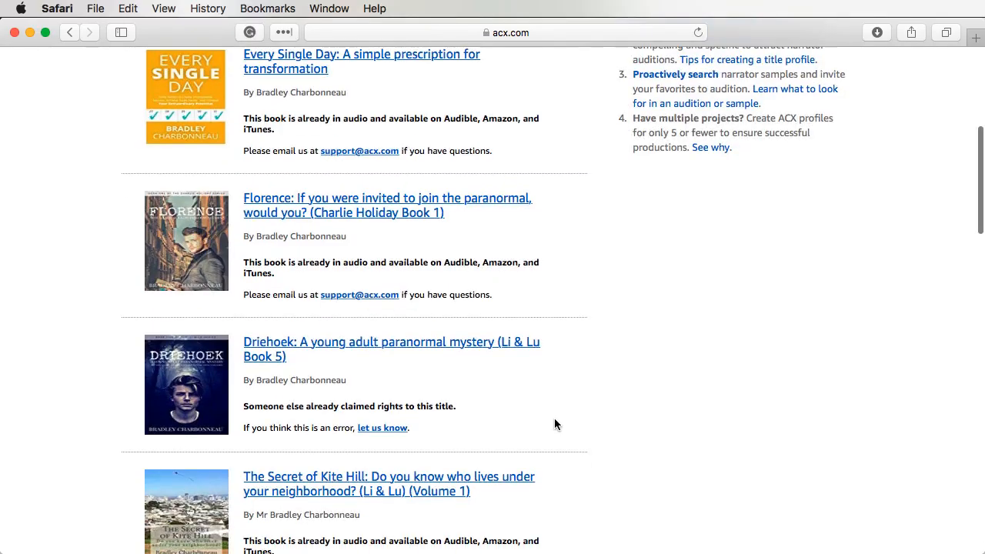
scroll(554, 422, up, 2)
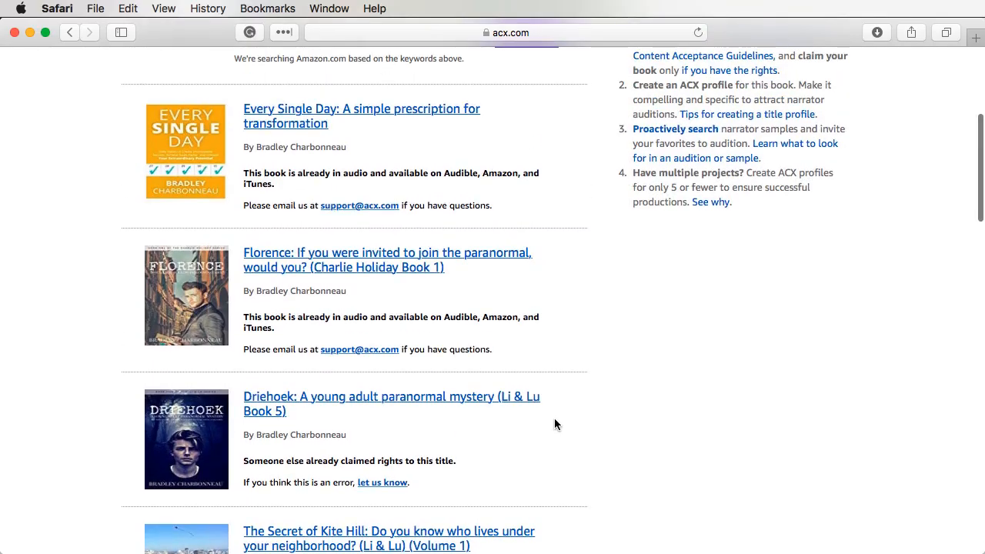
scroll(554, 423, down, 15)
scroll(554, 424, down, 15)
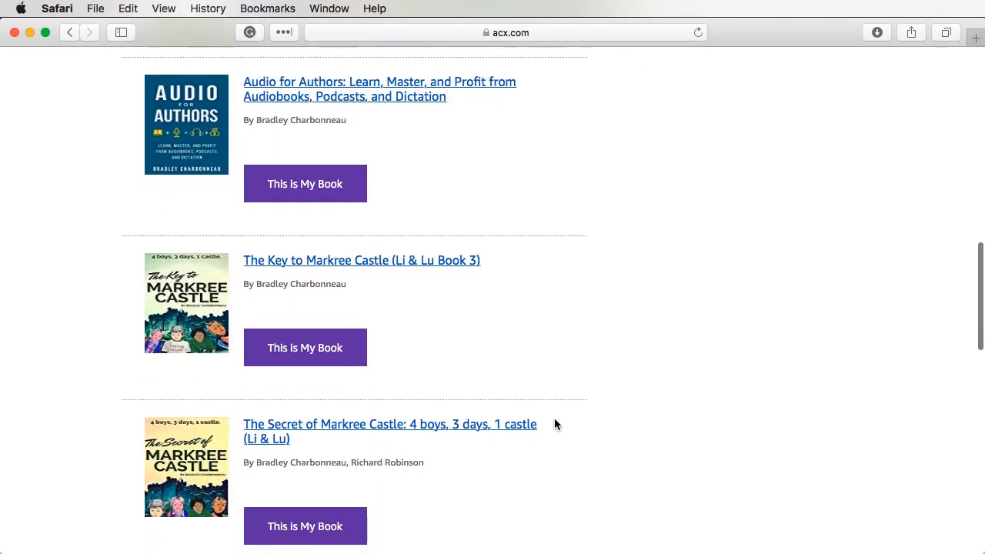
scroll(555, 424, down, 3)
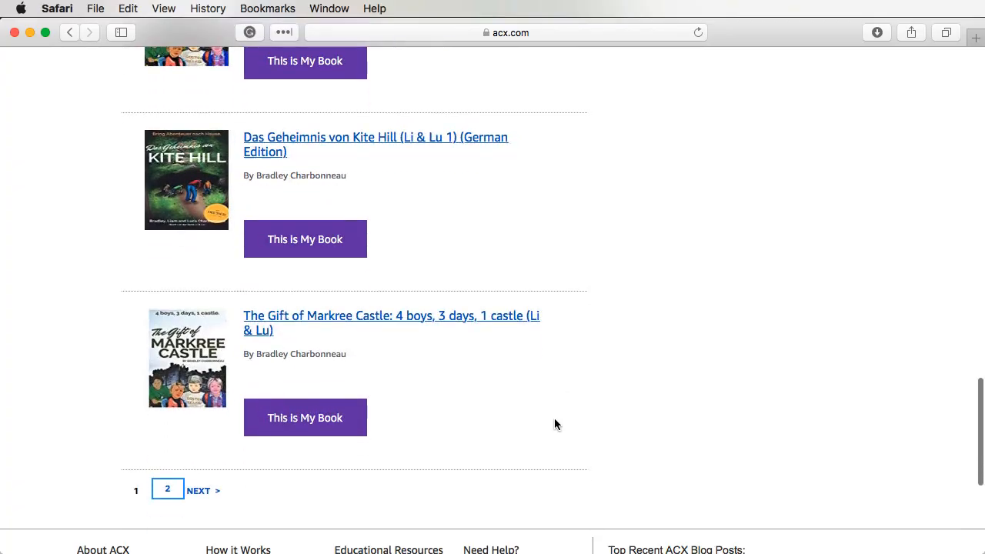
click(194, 491)
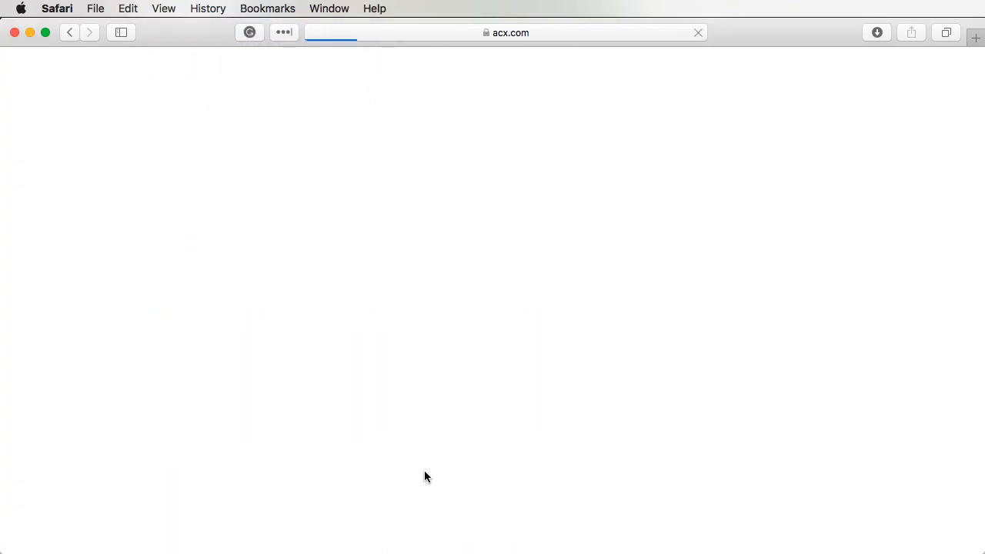
Claim "Utrecht: Magic only has to be right once. Or twice." as a book with existing audio files for sale.
scroll(424, 473, down, 8)
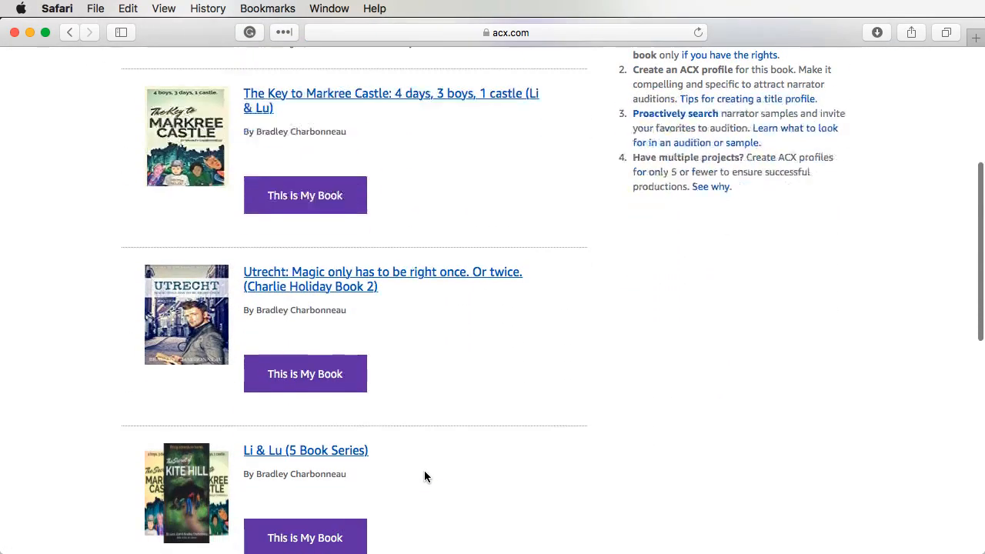
click(314, 378)
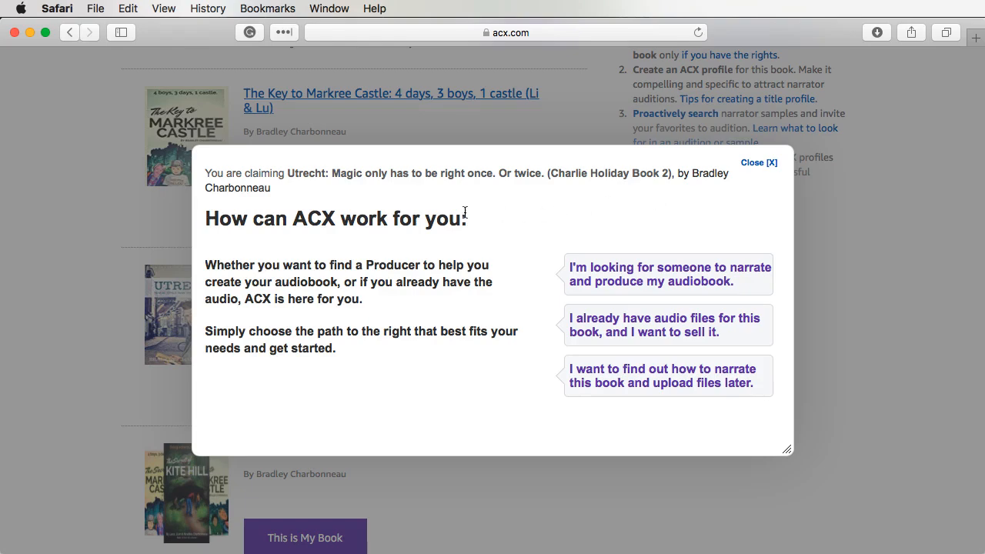
click(569, 268)
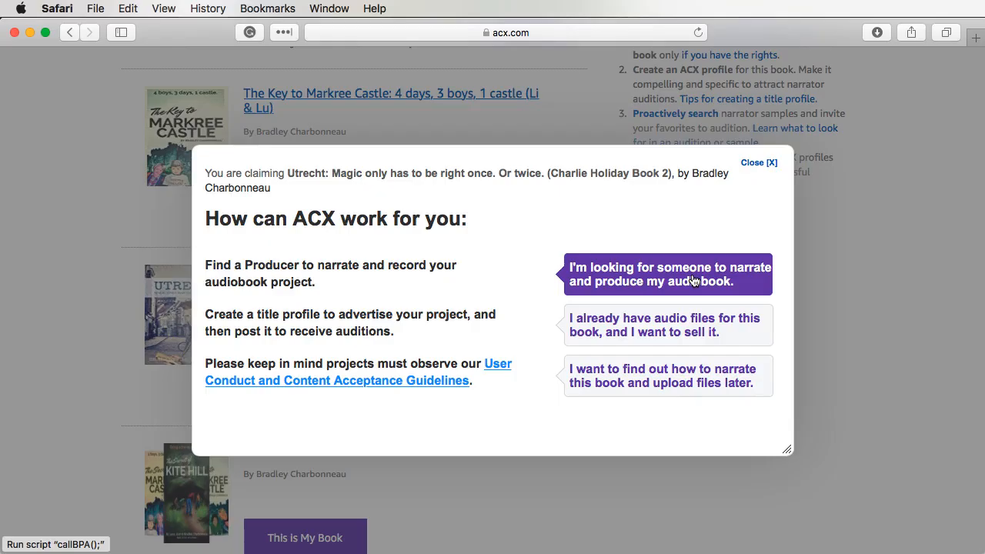
click(671, 323)
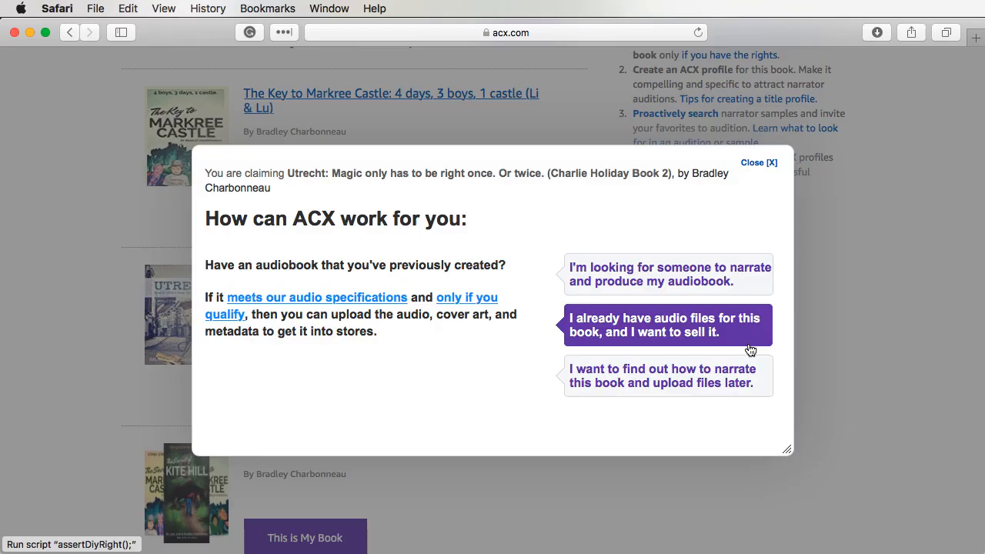
click(740, 386)
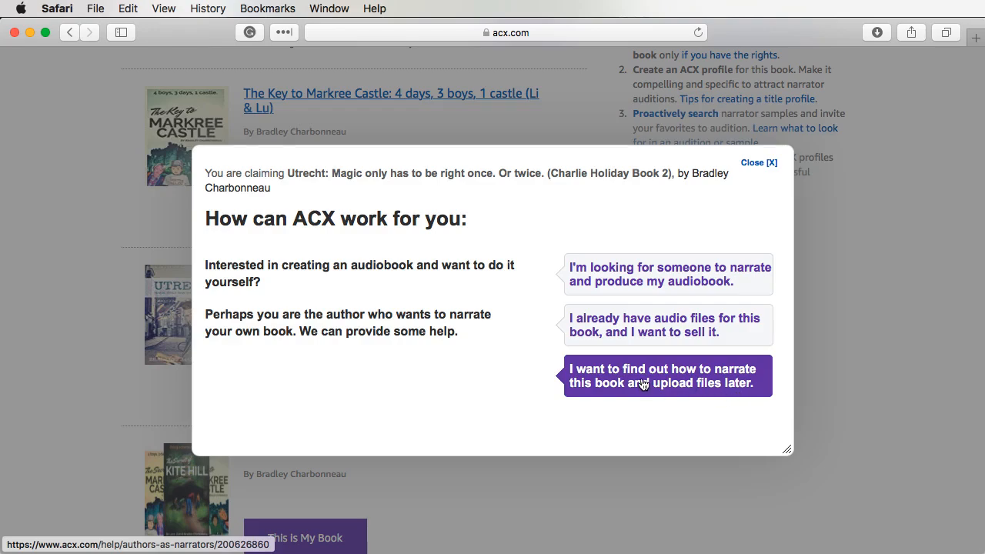
click(604, 344)
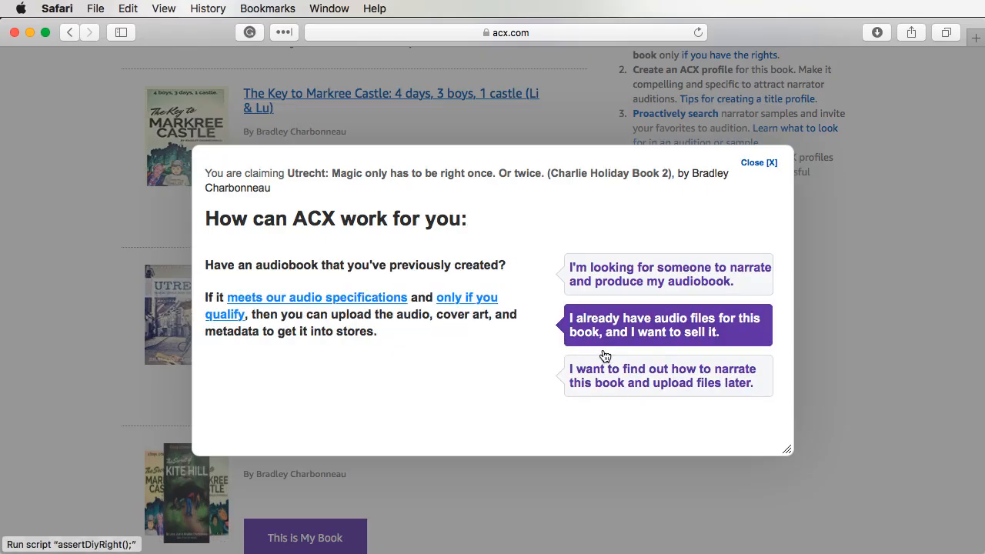
click(714, 337)
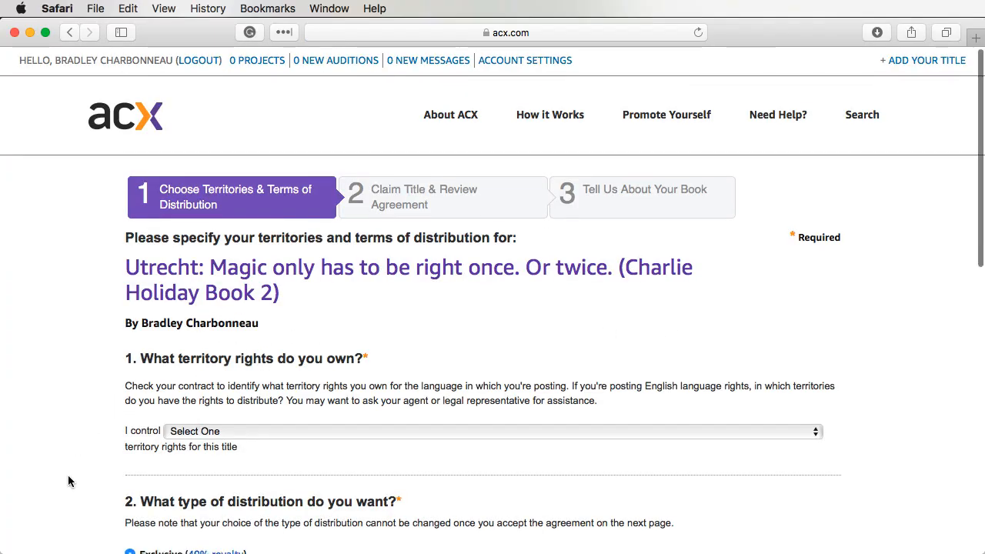
Set the territory rights controlled for this title to World.
scroll(68, 481, down, 3)
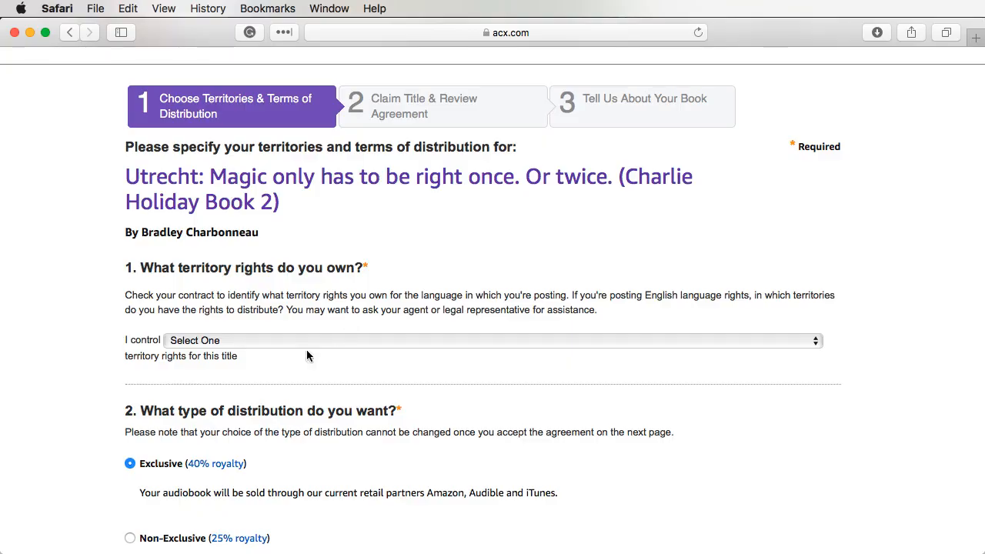
click(253, 341)
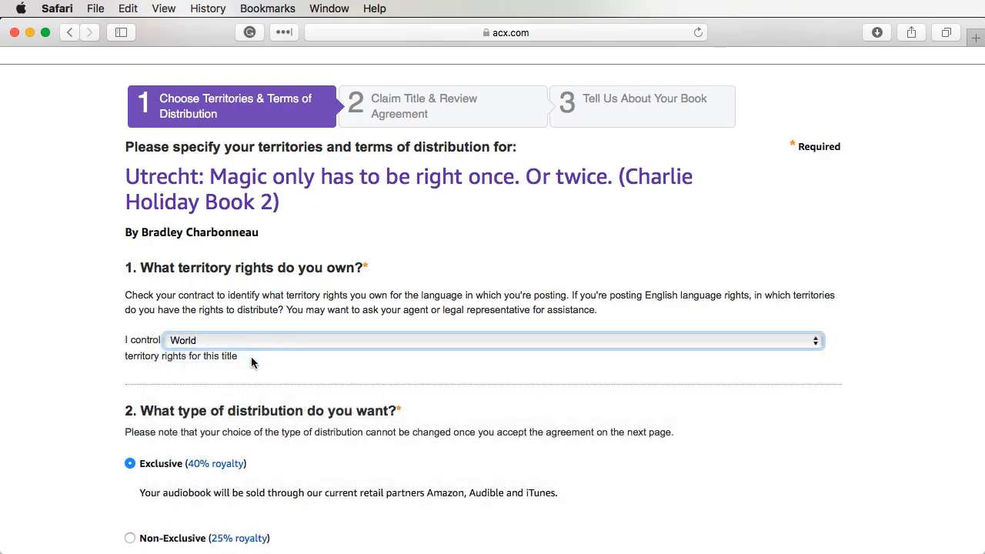
click(387, 390)
Compare the two distribution types and choose Non-Exclusive with the 25% royalty.
scroll(386, 390, down, 2)
scroll(386, 388, down, 4)
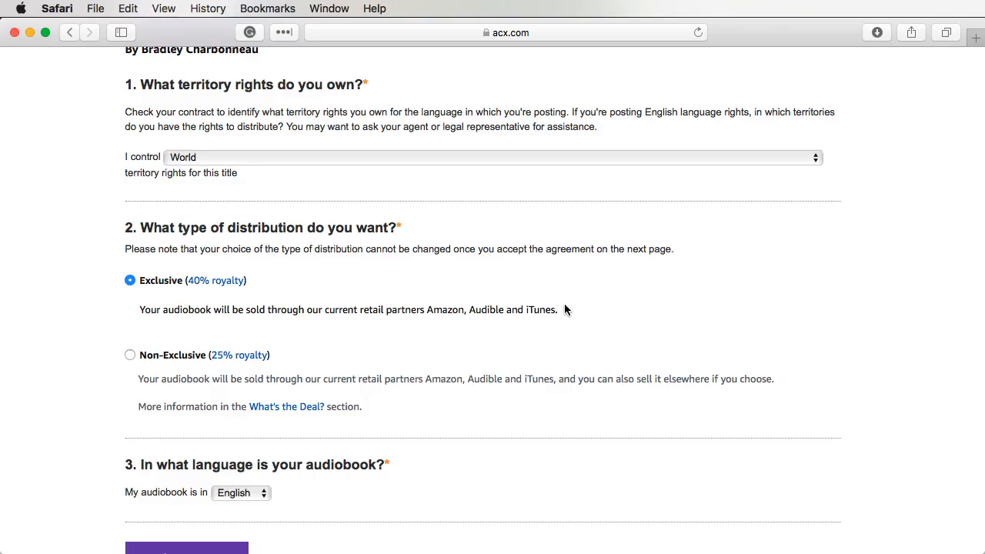
drag(564, 304, 428, 310)
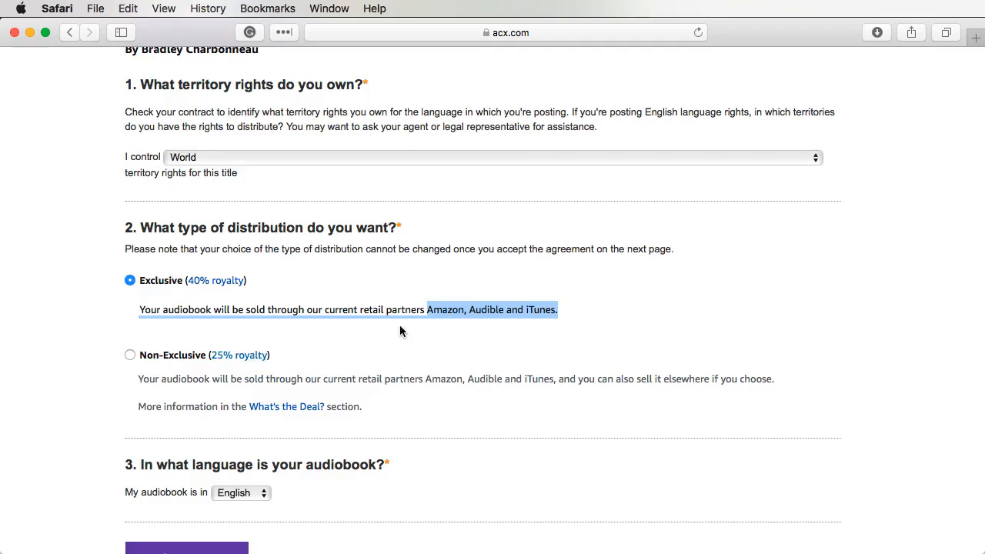
click(564, 324)
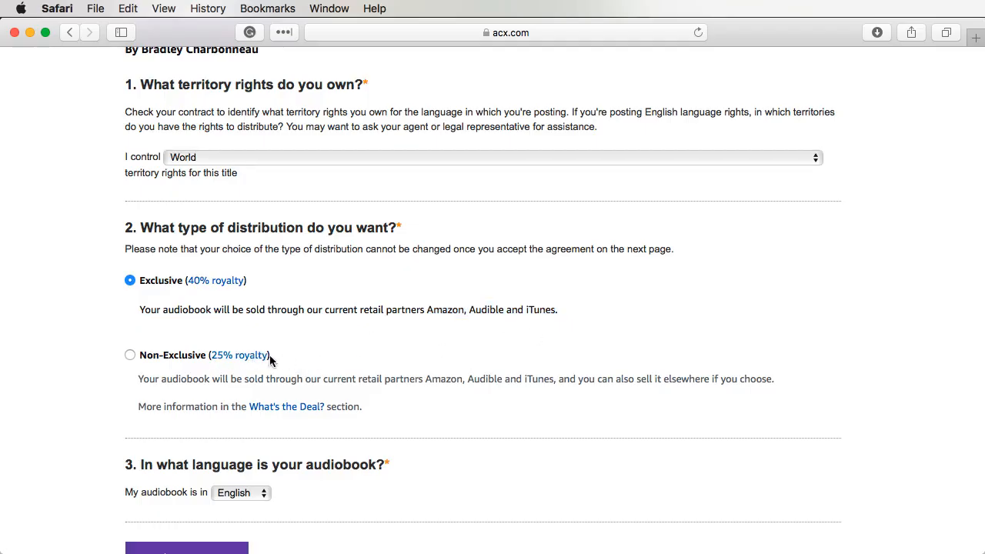
click(130, 355)
scroll(401, 390, down, 2)
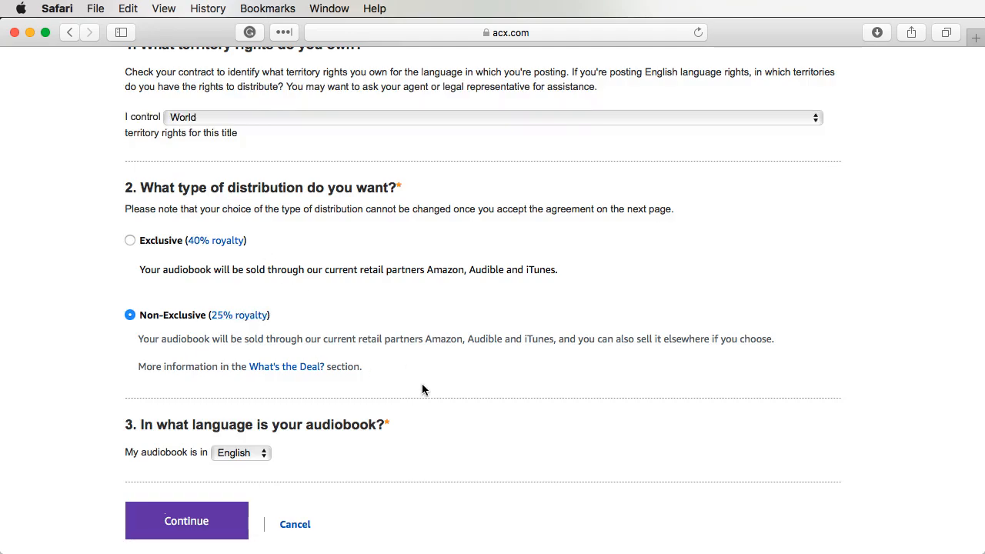
scroll(421, 390, down, 2)
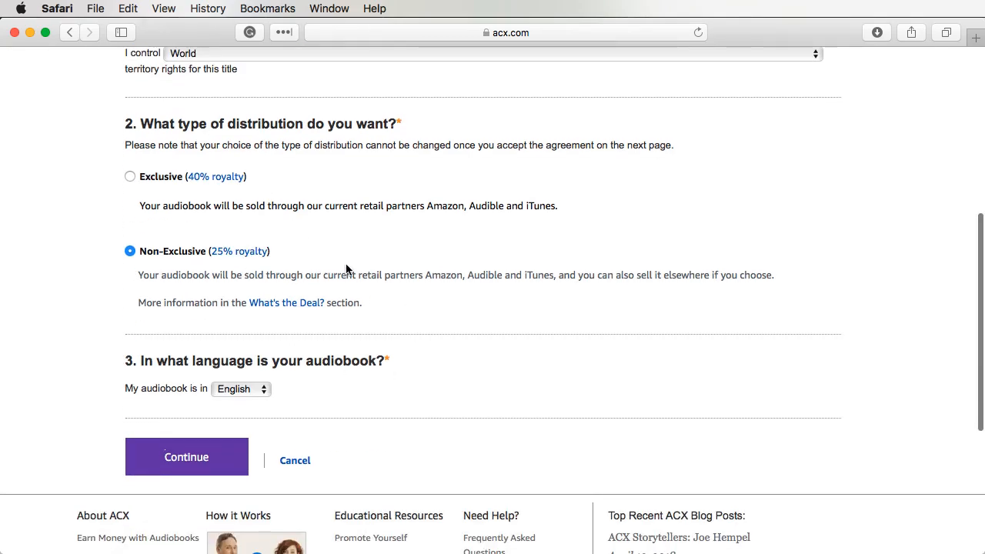
drag(425, 274, 440, 313)
click(417, 311)
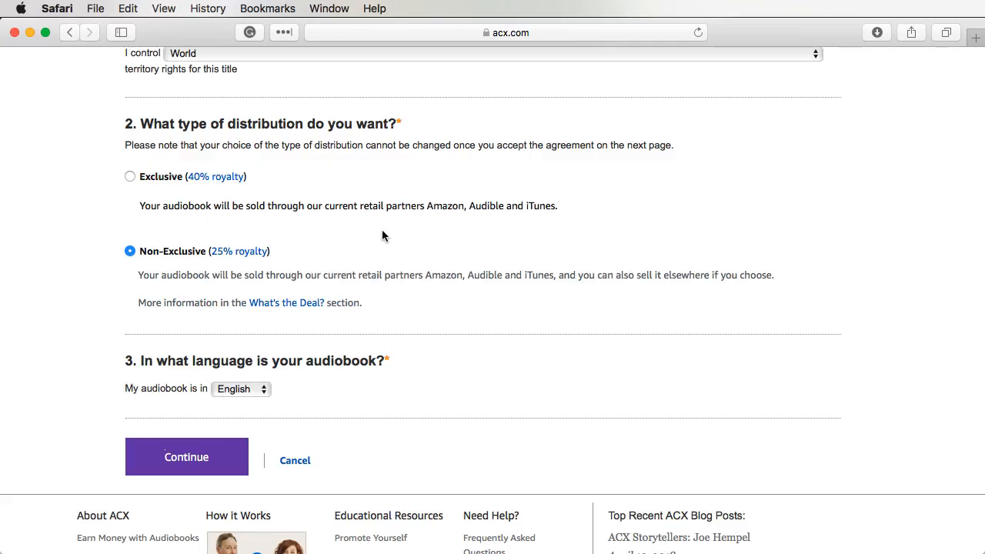
Review the territory, distribution and language choices and continue to the agreement stage with English as the audiobook language.
scroll(368, 400, down, 2)
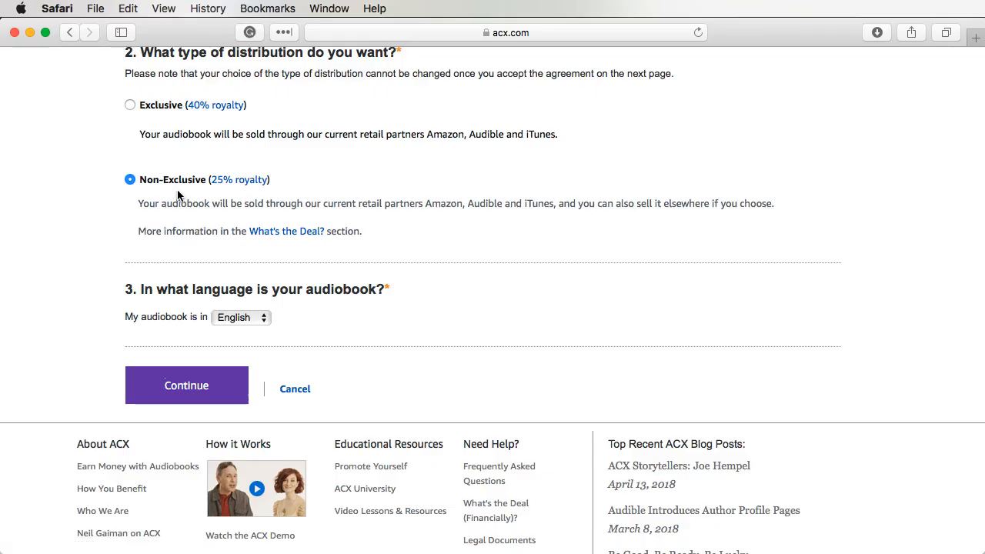
scroll(344, 198, up, 5)
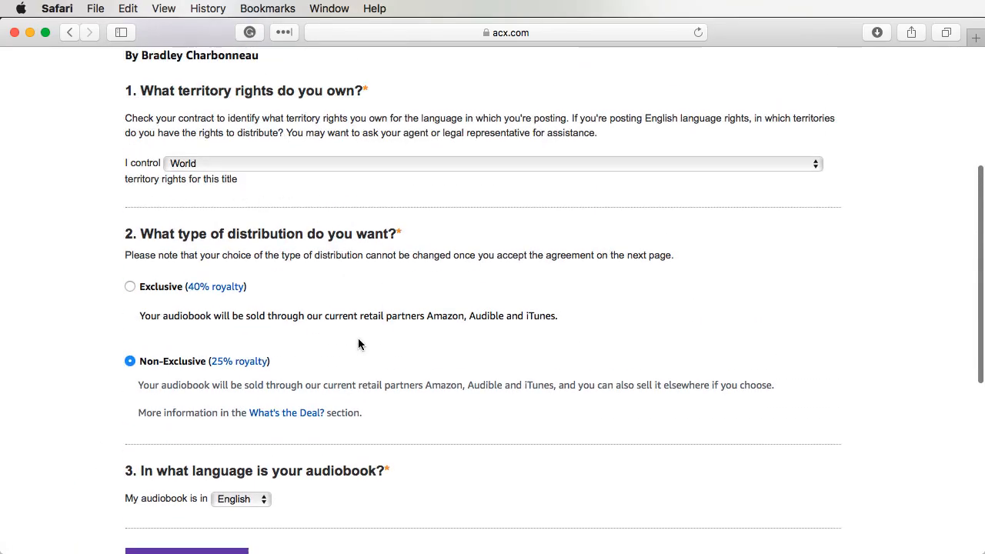
scroll(359, 344, down, 2)
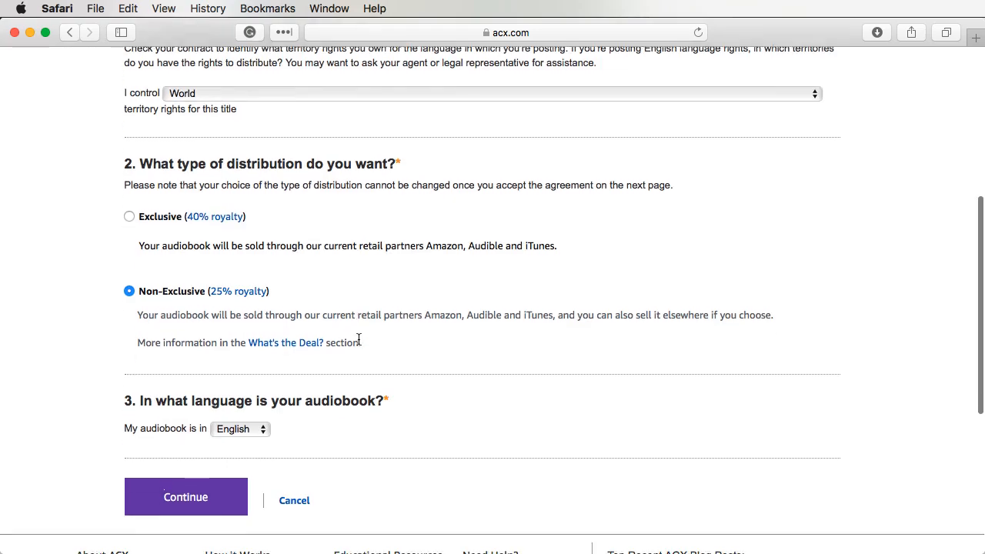
scroll(359, 343, down, 3)
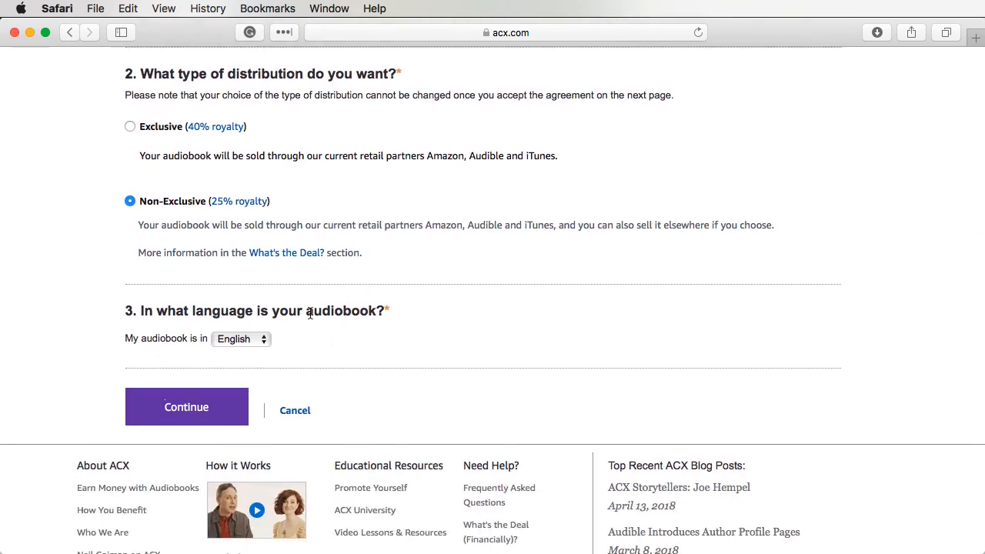
click(193, 421)
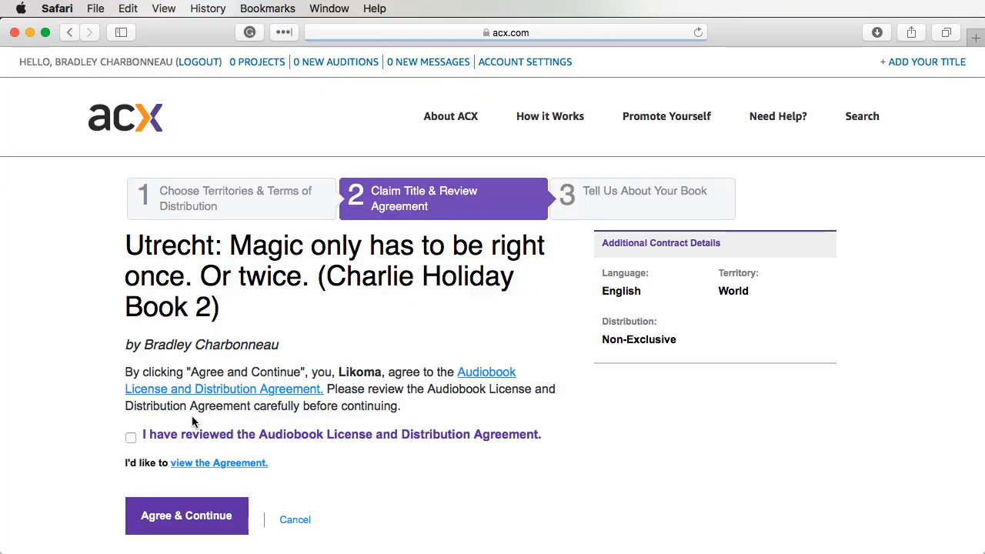
Mark the Audiobook License and Distribution Agreement as reviewed, check the contract details, and agree to it.
scroll(501, 429, down, 2)
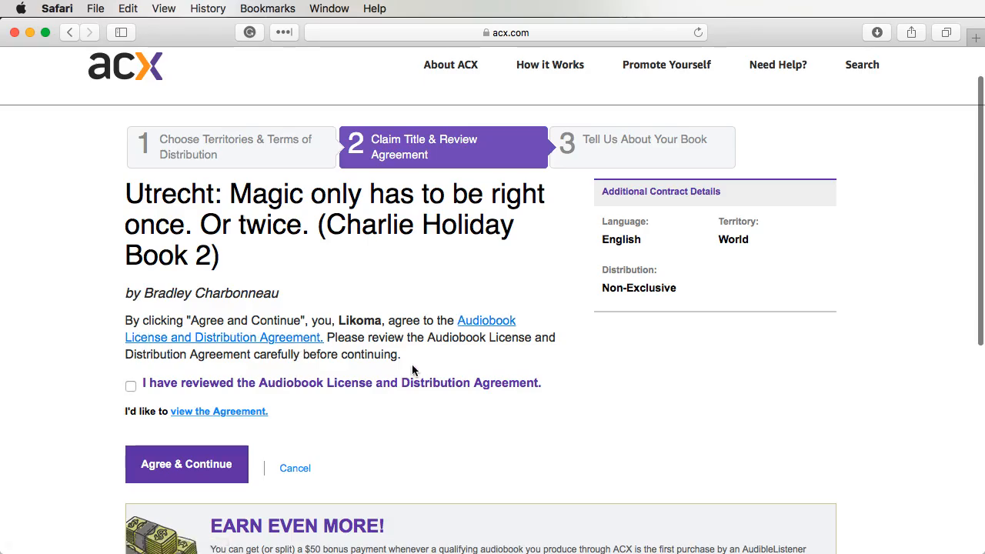
scroll(427, 377, down, 3)
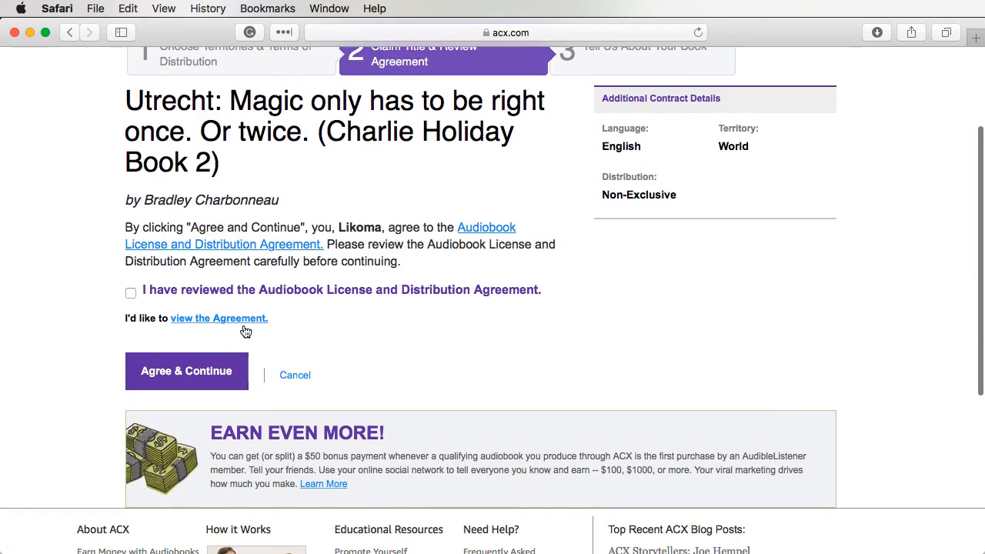
click(129, 295)
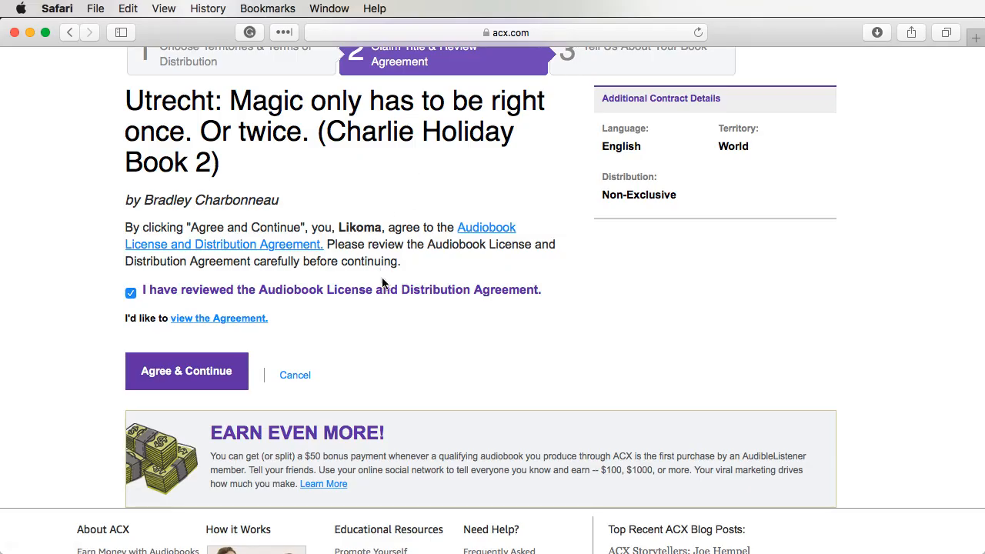
scroll(389, 298, up, 1)
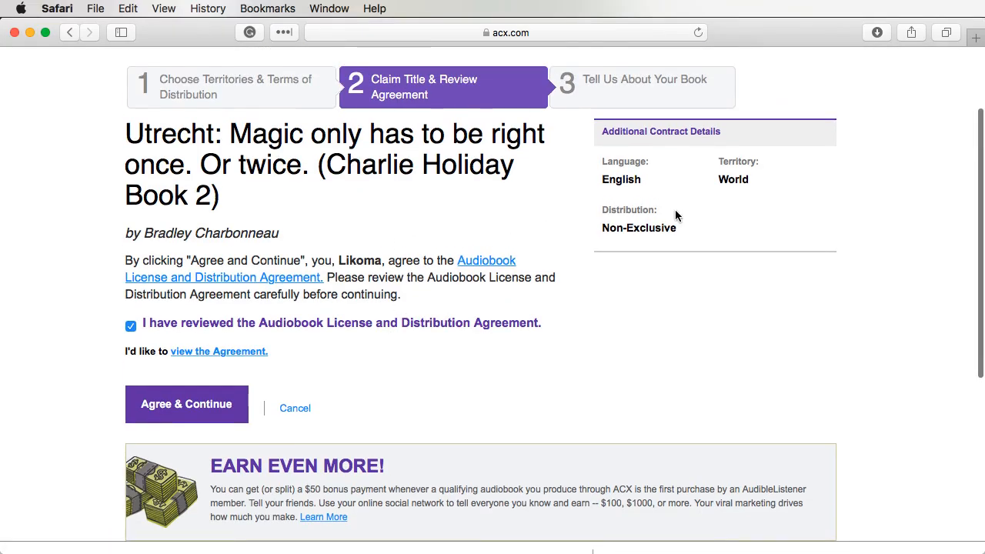
scroll(434, 390, down, 1)
scroll(435, 390, up, 3)
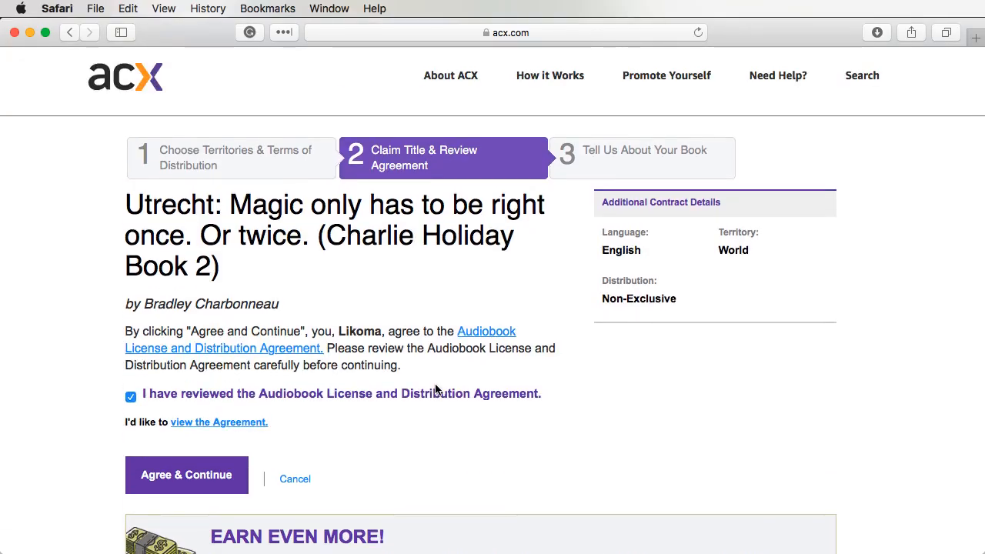
scroll(434, 417, down, 3)
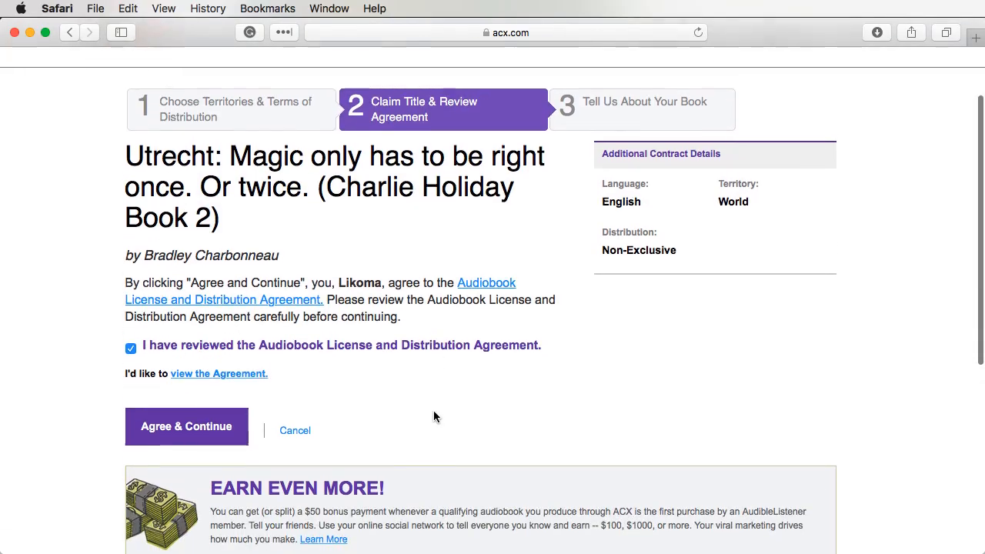
click(189, 420)
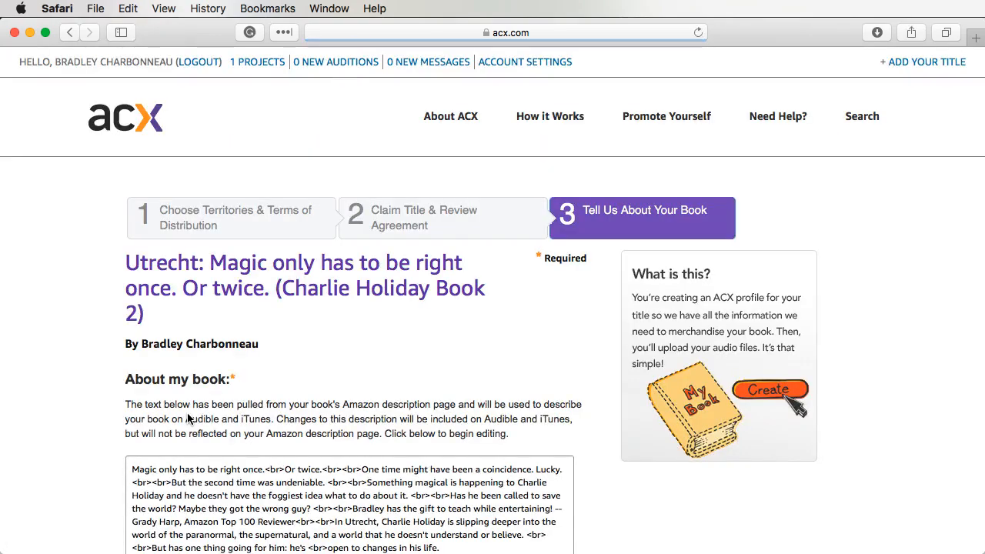
Examine the title profile form's description, copyright, category, narrator, publisher and reviews sections to see what information is required.
scroll(596, 465, down, 2)
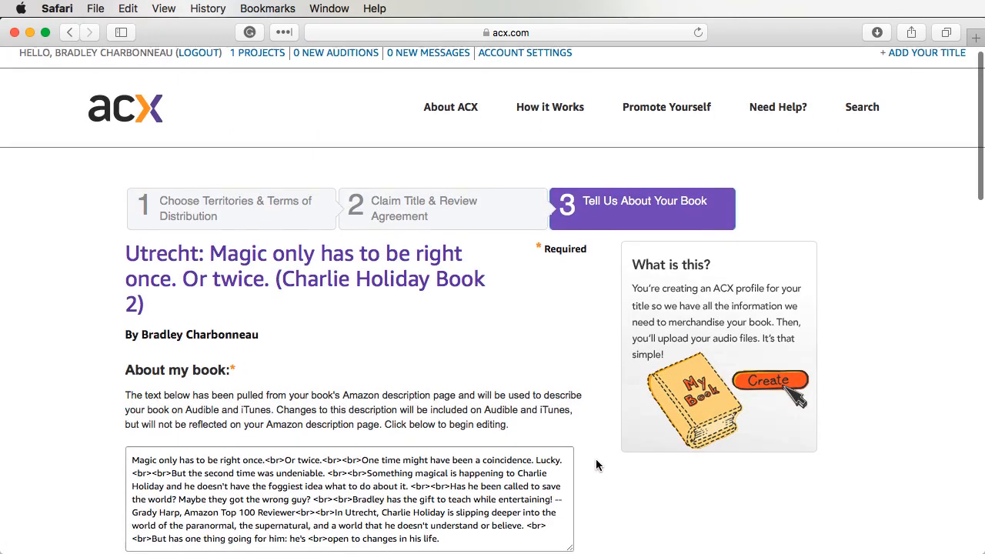
scroll(596, 460, down, 5)
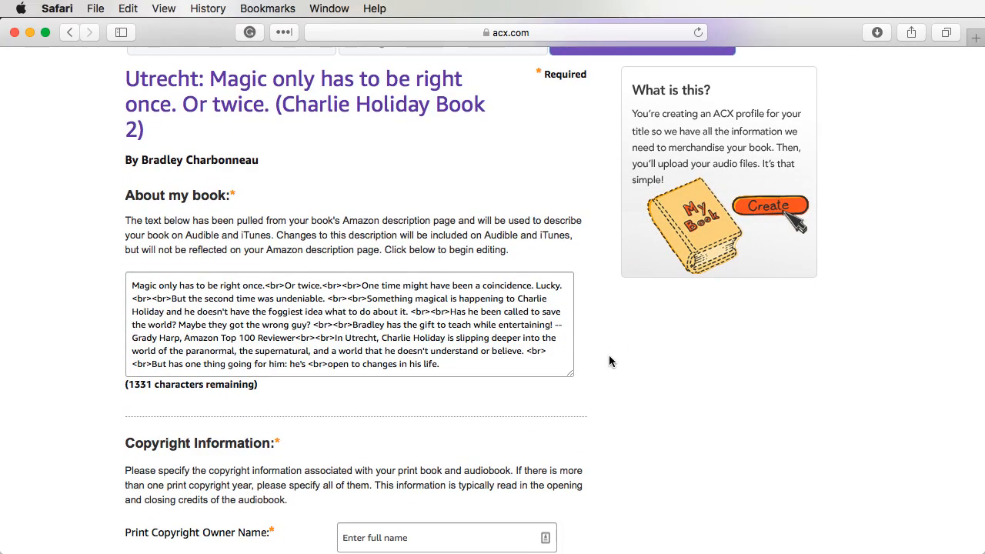
scroll(609, 355, down, 6)
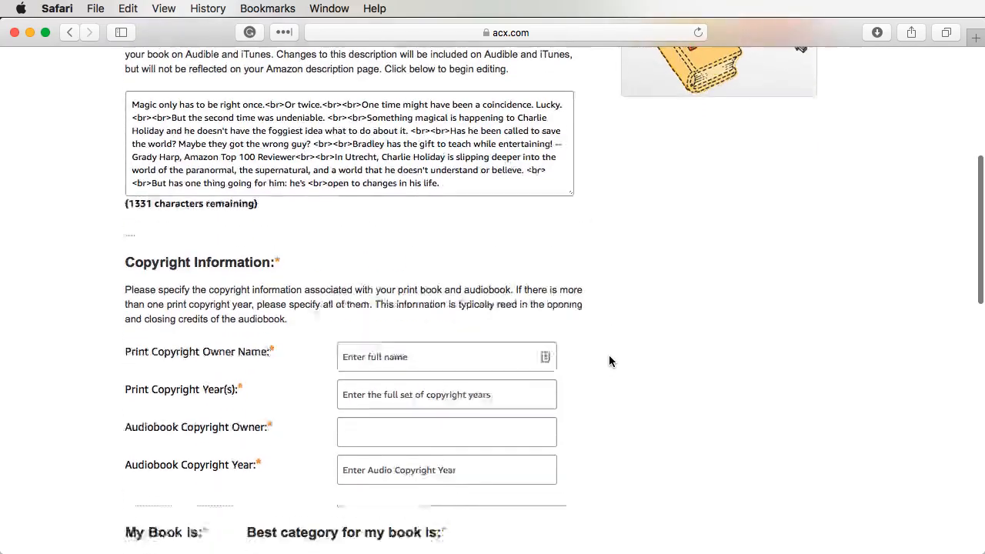
scroll(609, 361, down, 2)
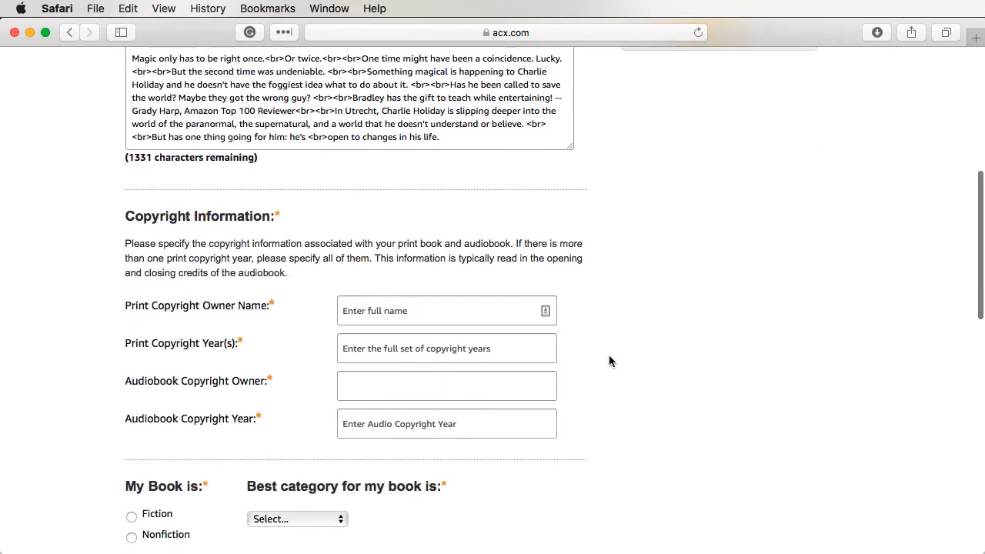
scroll(609, 361, up, 2)
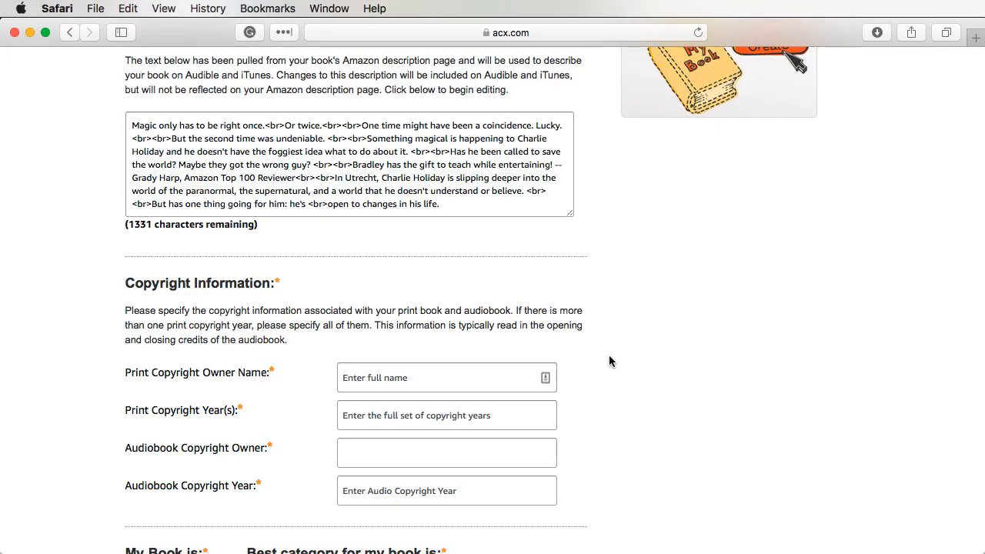
scroll(609, 356, down, 5)
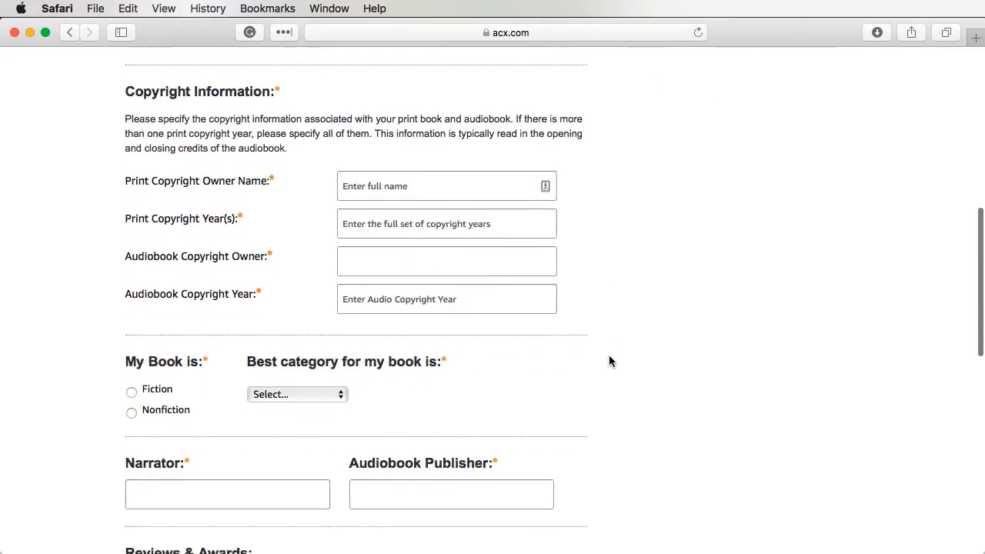
scroll(609, 361, down, 3)
scroll(610, 358, down, 5)
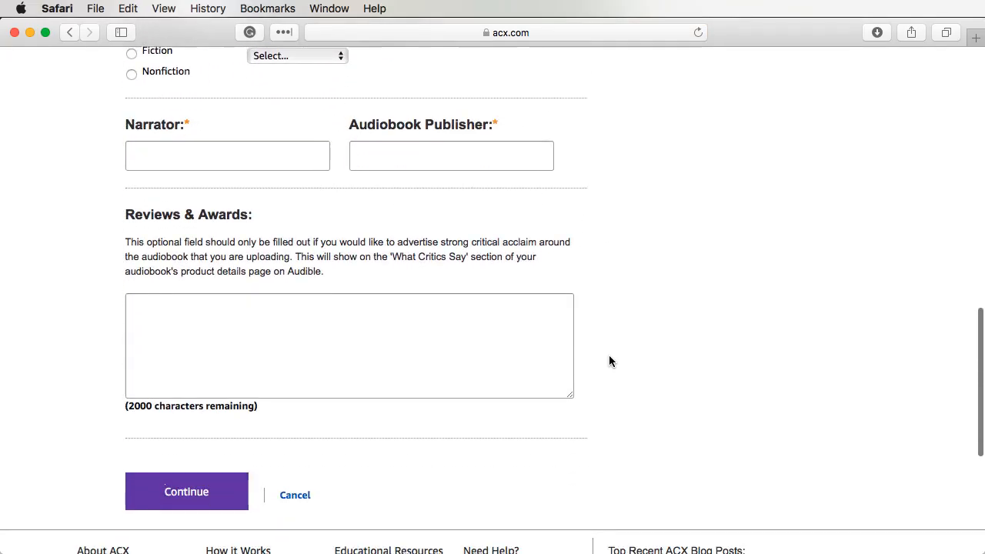
scroll(608, 361, up, 12)
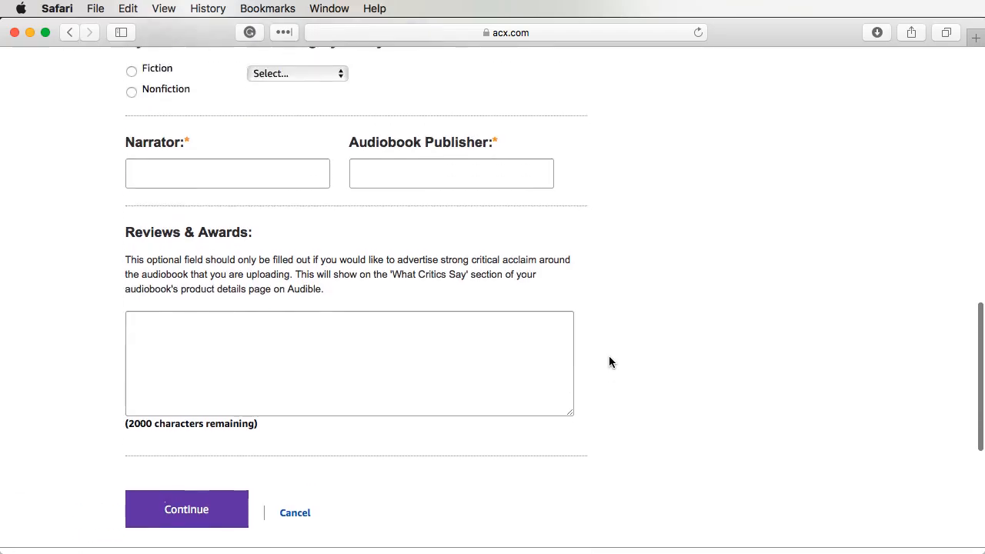
scroll(609, 378, up, 4)
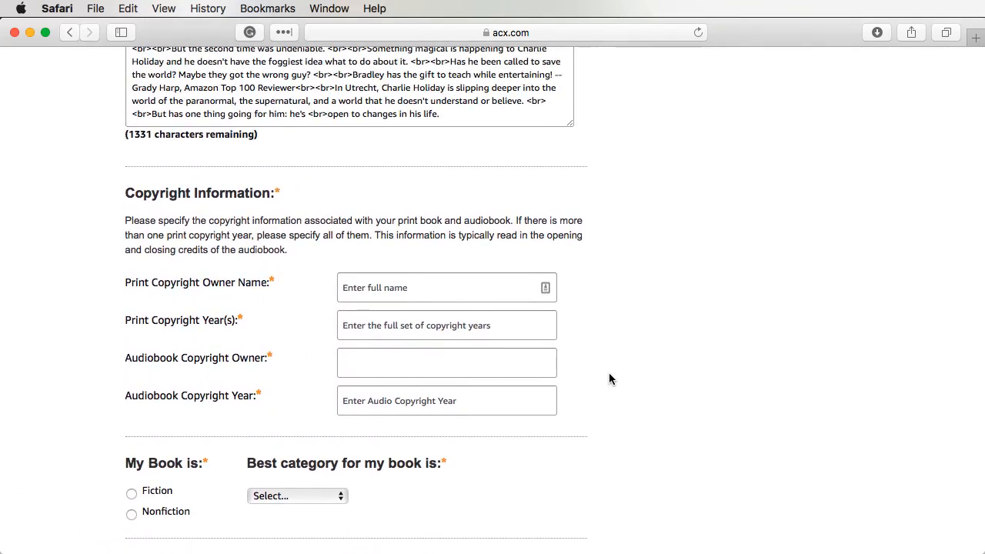
Review the description, copyright, category, narrator and publisher entries, leave Reviews & Awards empty, and submit the title profile.
scroll(609, 378, up, 6)
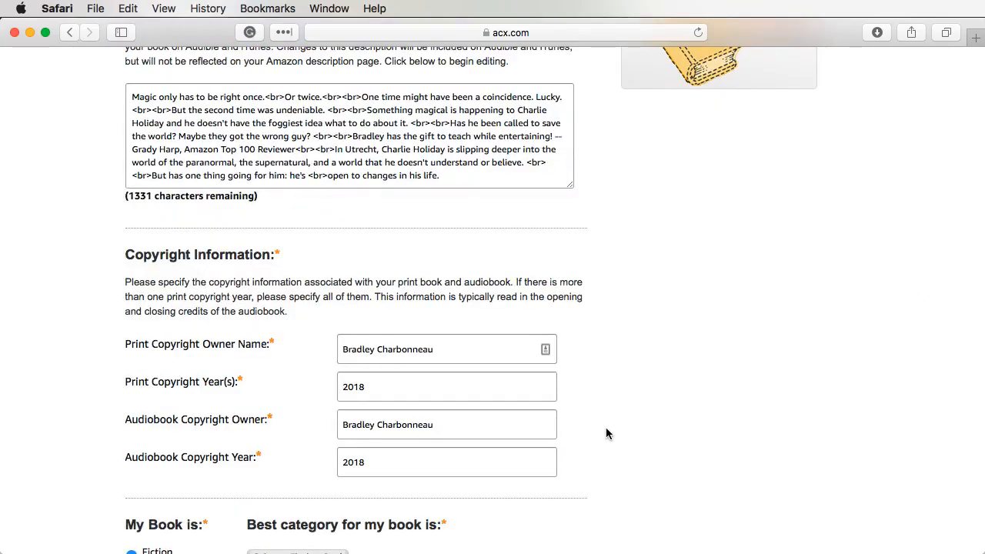
scroll(606, 428, up, 3)
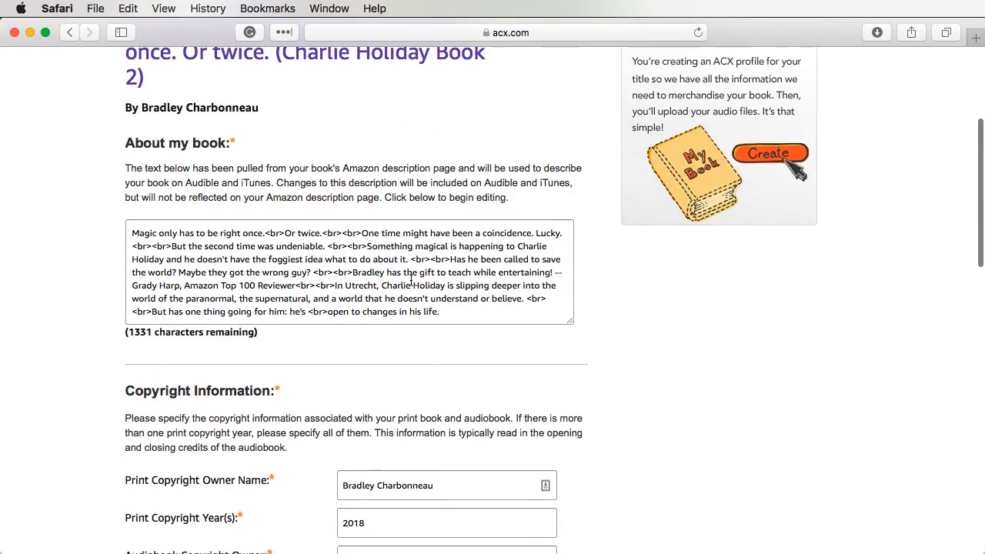
drag(411, 279, 327, 246)
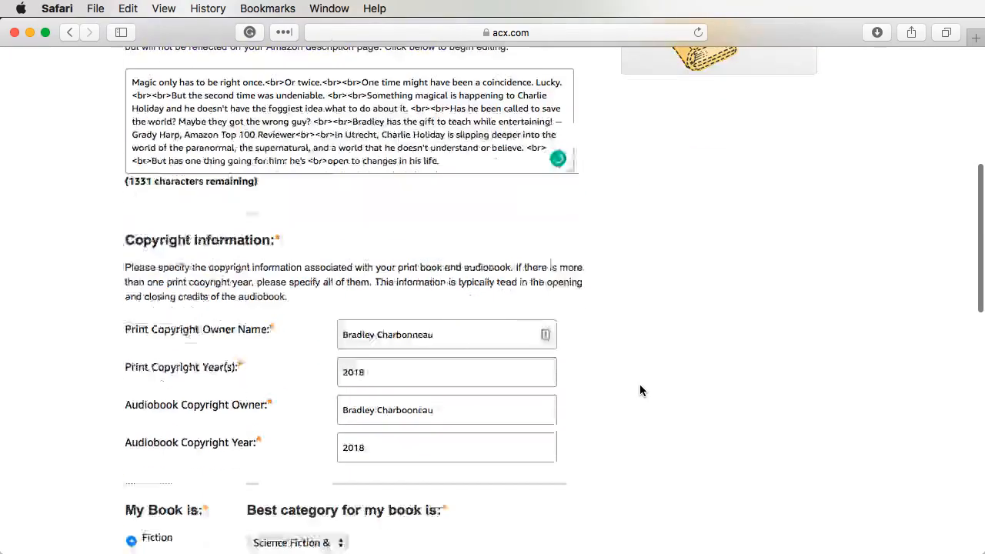
scroll(639, 390, down, 7)
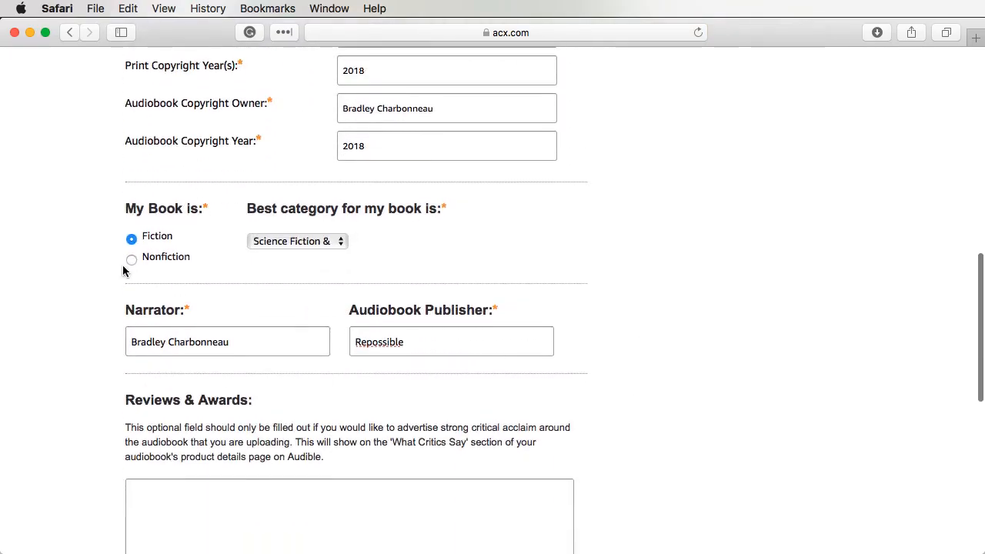
scroll(610, 416, down, 3)
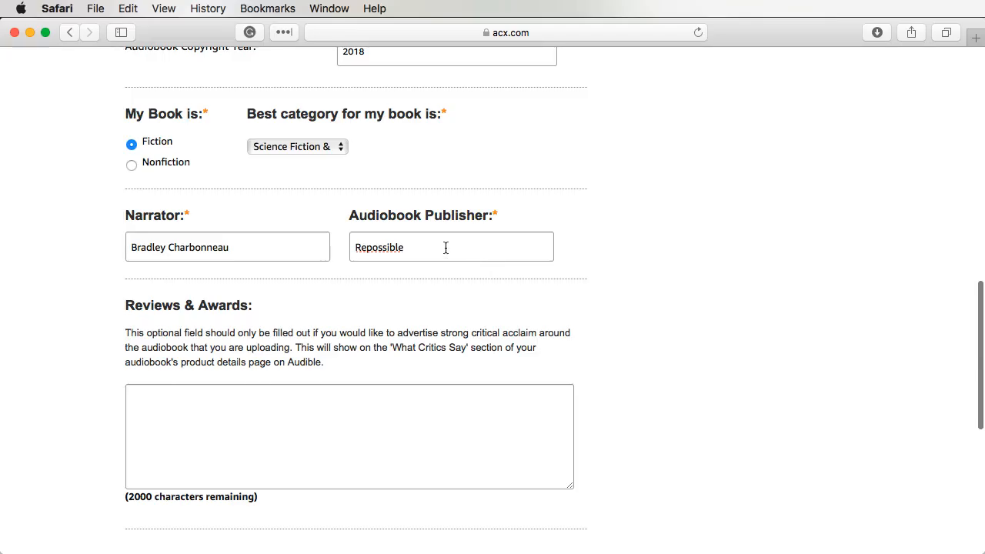
click(440, 247)
key(super+a)
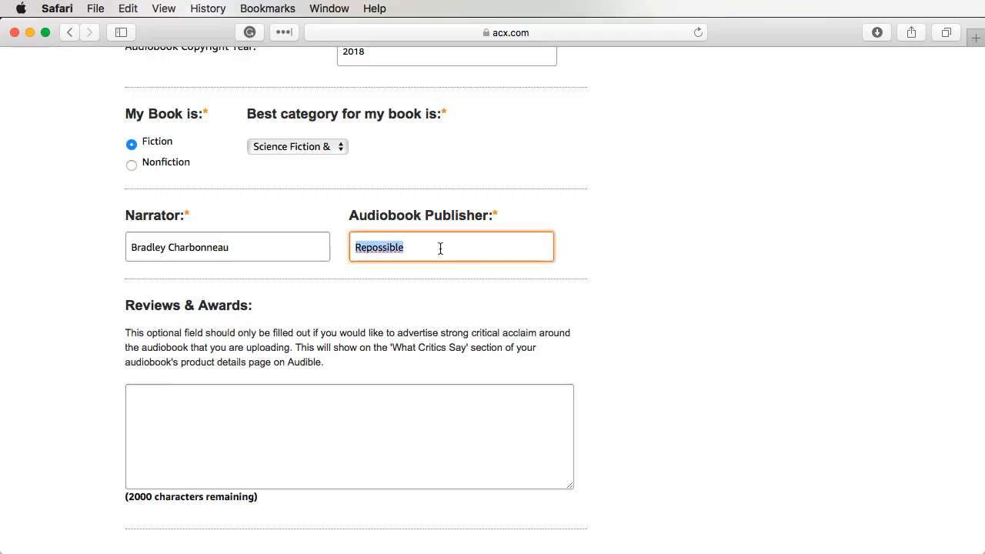
click(630, 330)
scroll(630, 329, down, 4)
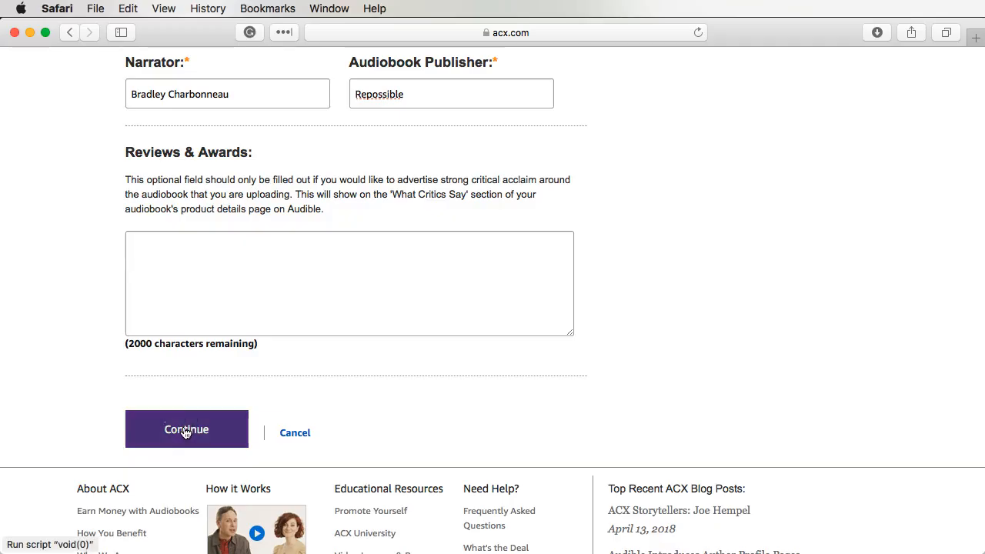
click(185, 430)
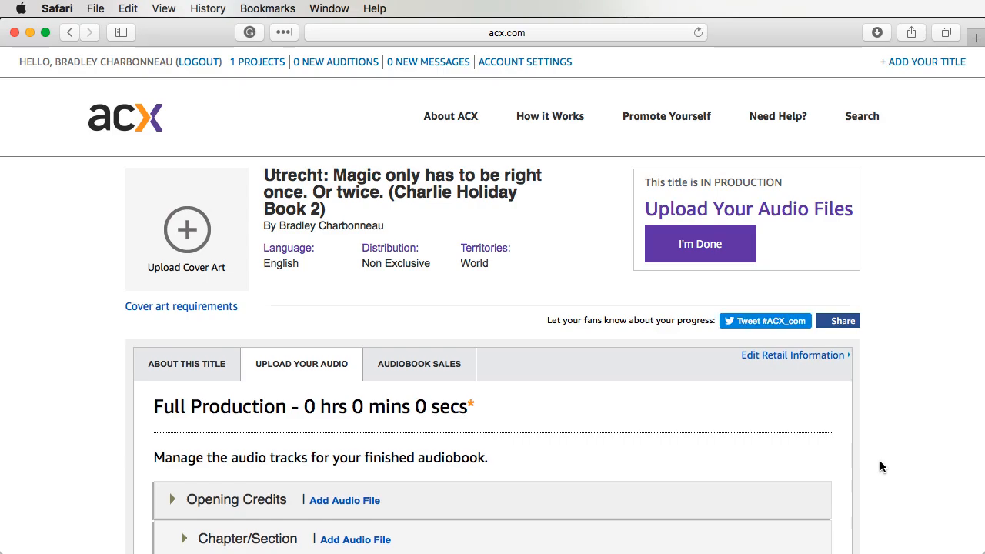
Expand the Opening Credits, Chapter/Section and Retail Audio Sample entries to see their audio upload options.
scroll(881, 467, down, 5)
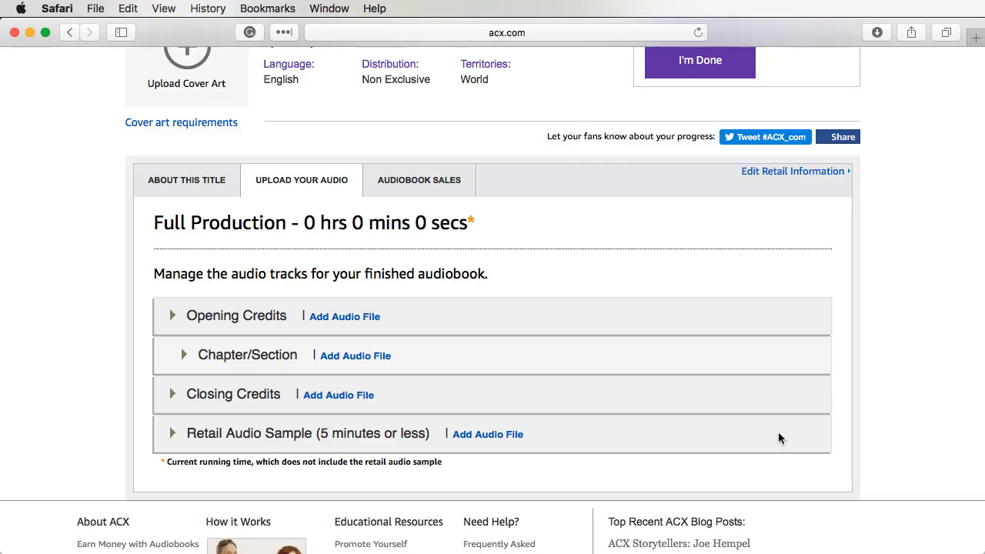
click(174, 316)
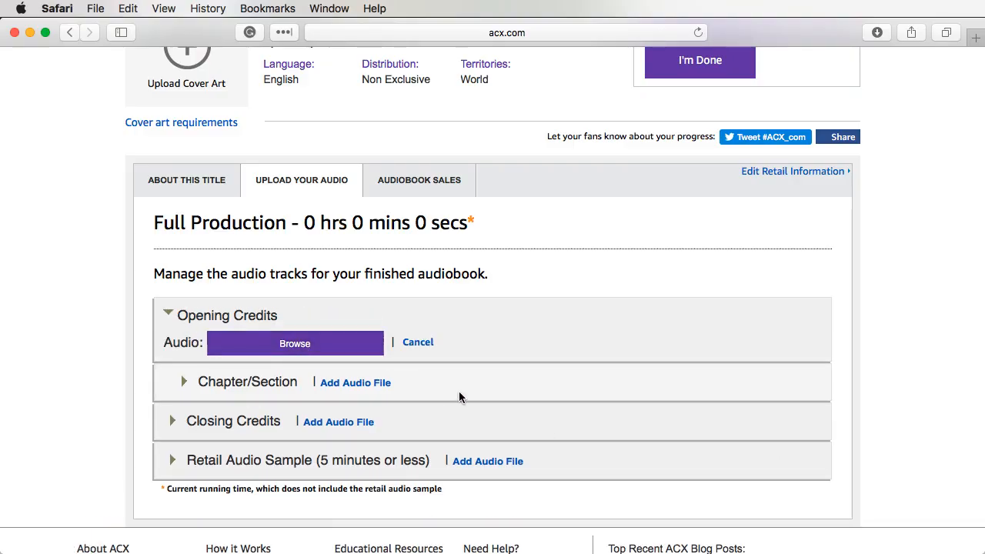
click(182, 385)
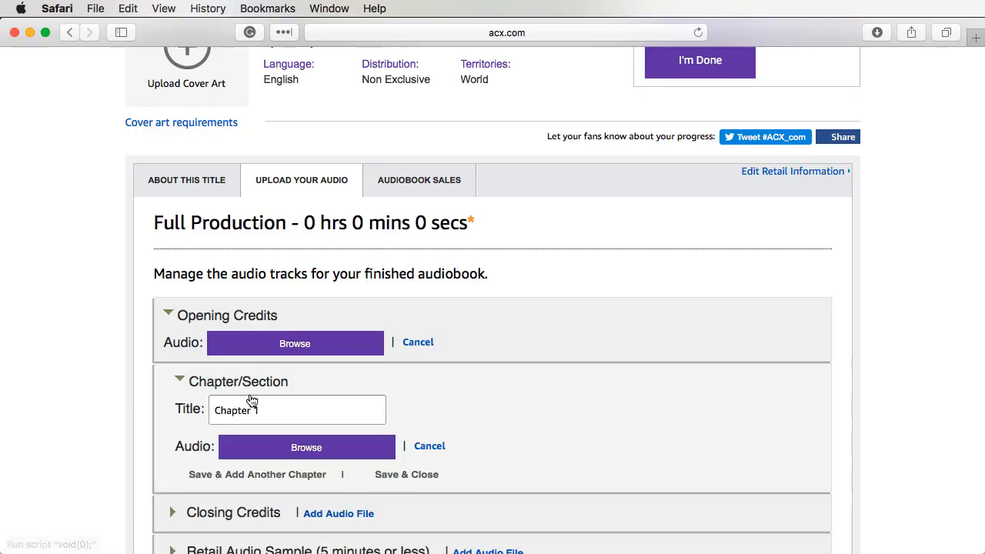
scroll(502, 438, down, 2)
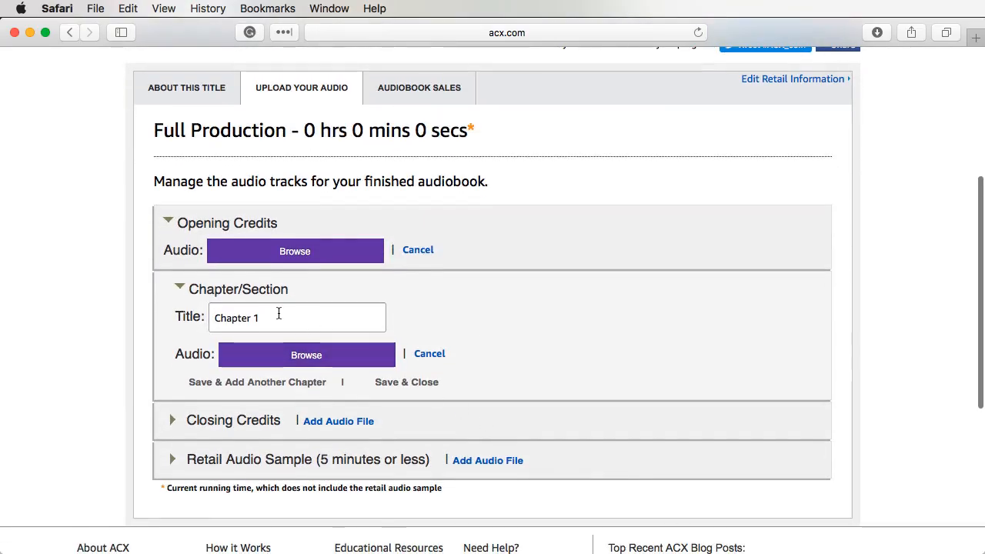
click(278, 313)
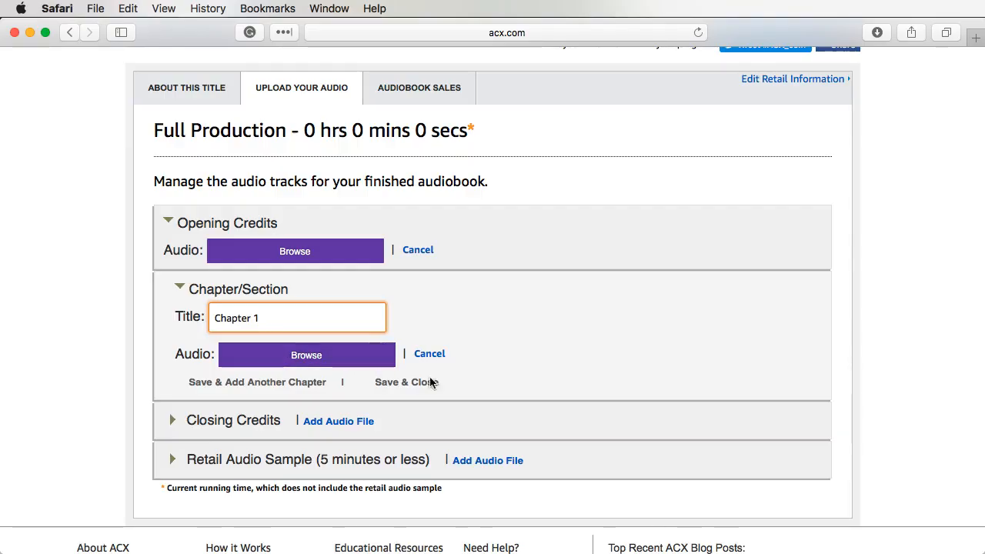
scroll(517, 399, down, 2)
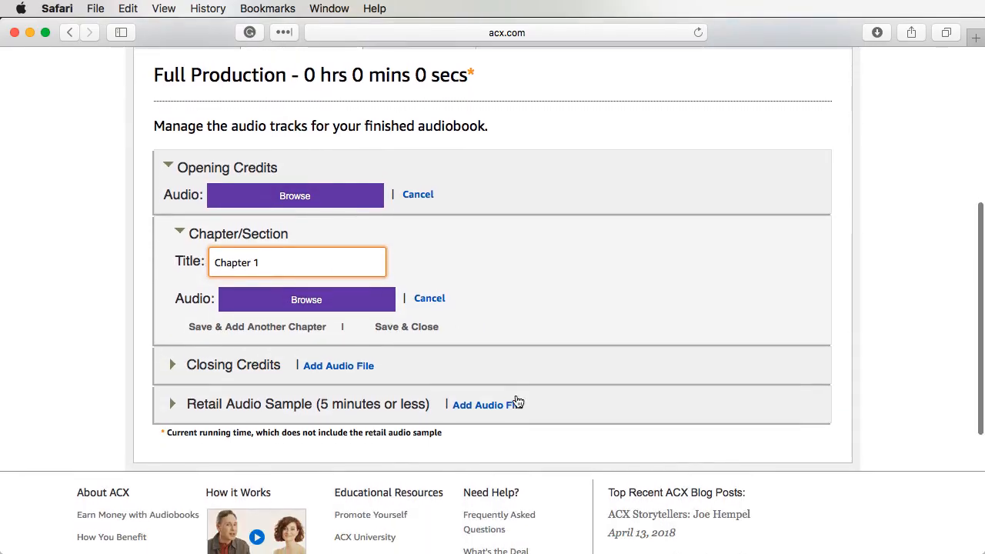
click(170, 404)
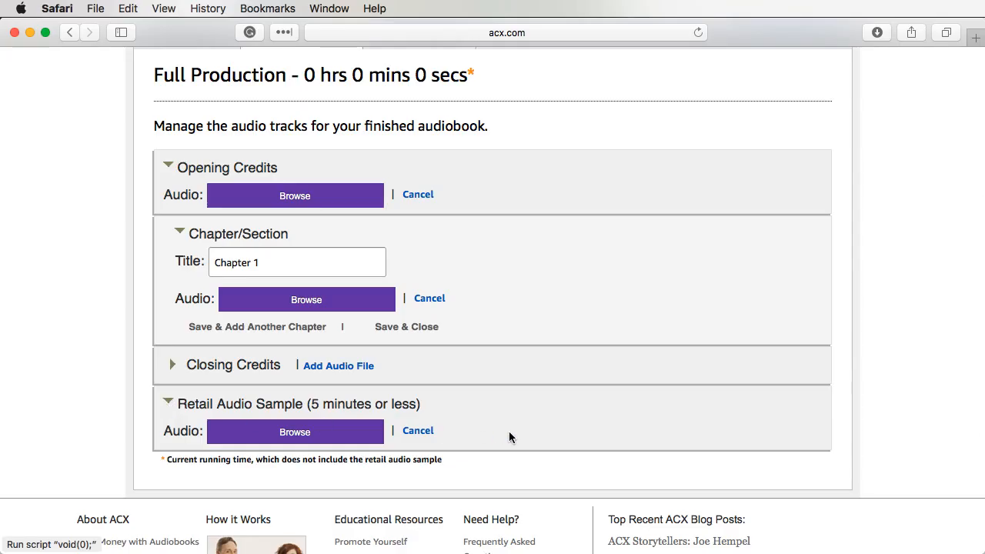
Look over the full list of audio tracks and expand the Closing Credits entry to see its upload option.
scroll(509, 437, up, 2)
scroll(508, 437, up, 3)
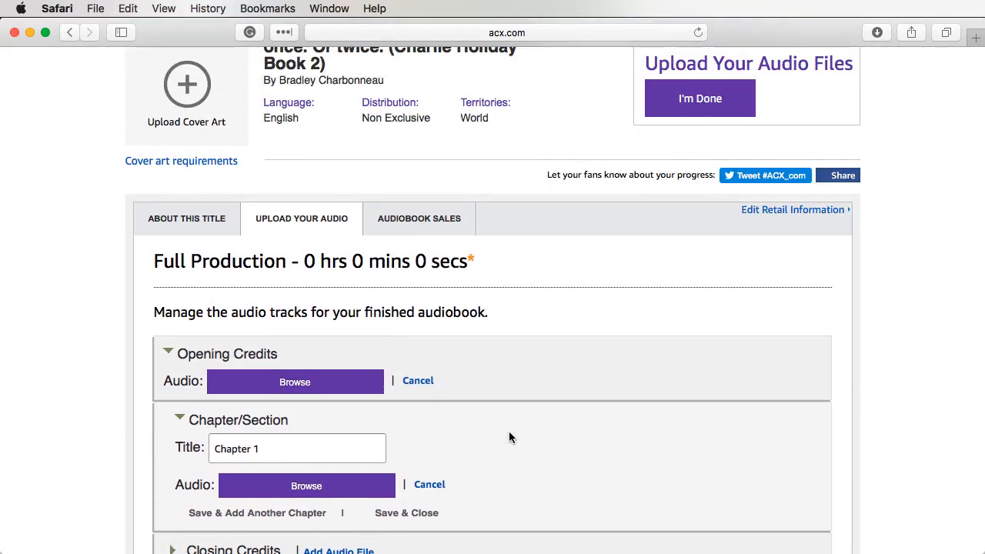
scroll(693, 442, down, 8)
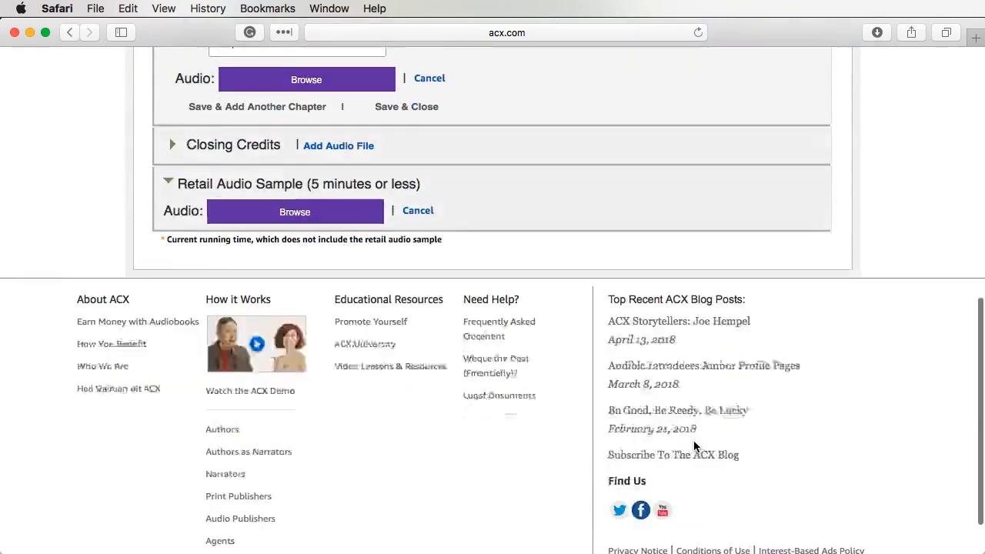
scroll(693, 445, up, 9)
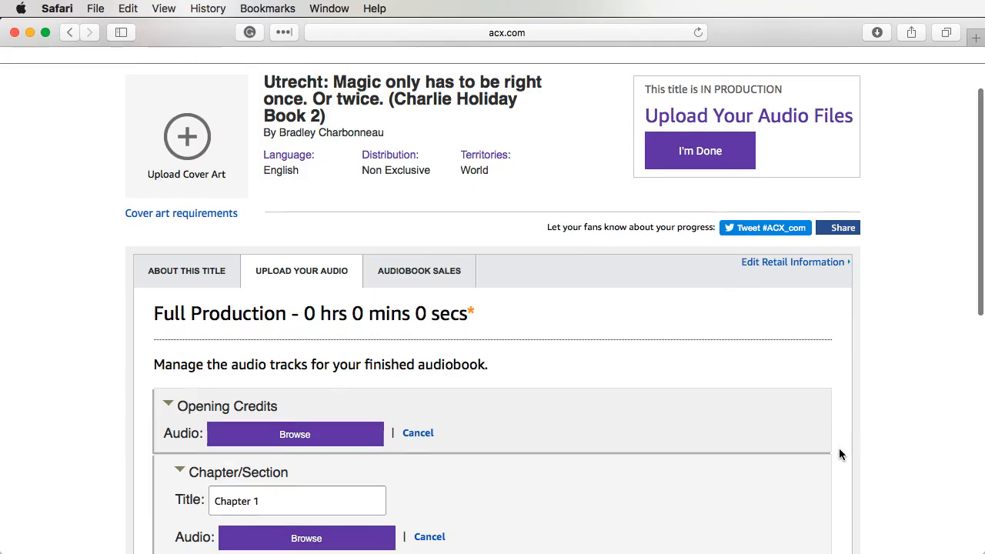
scroll(839, 449, down, 4)
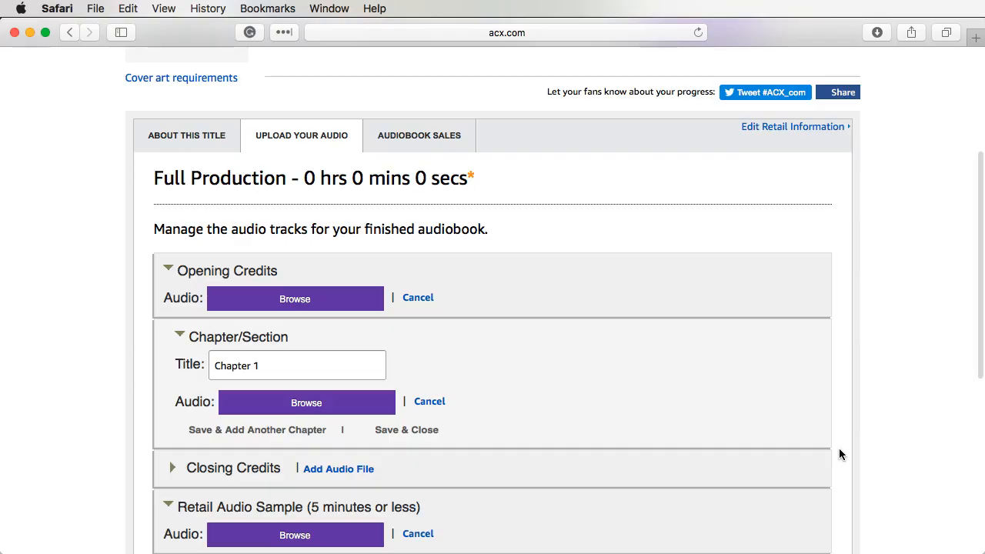
scroll(839, 449, down, 2)
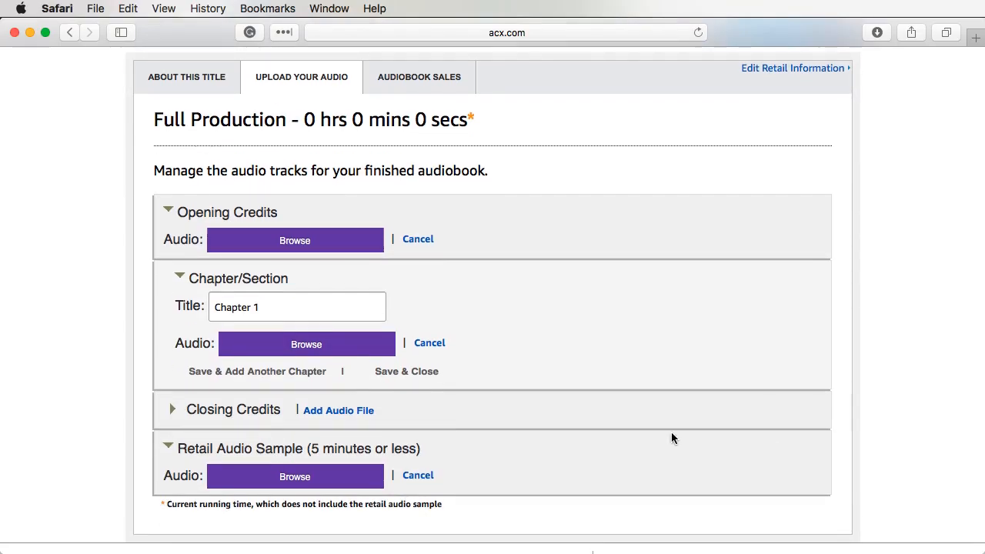
click(172, 409)
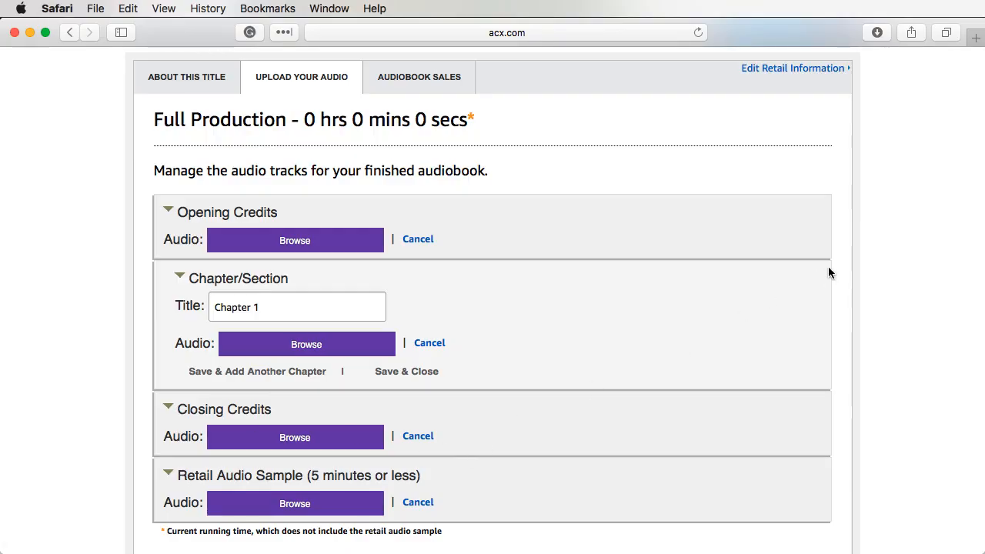
Review the production page and examine the title's description, genre, language and publication information.
scroll(829, 268, up, 10)
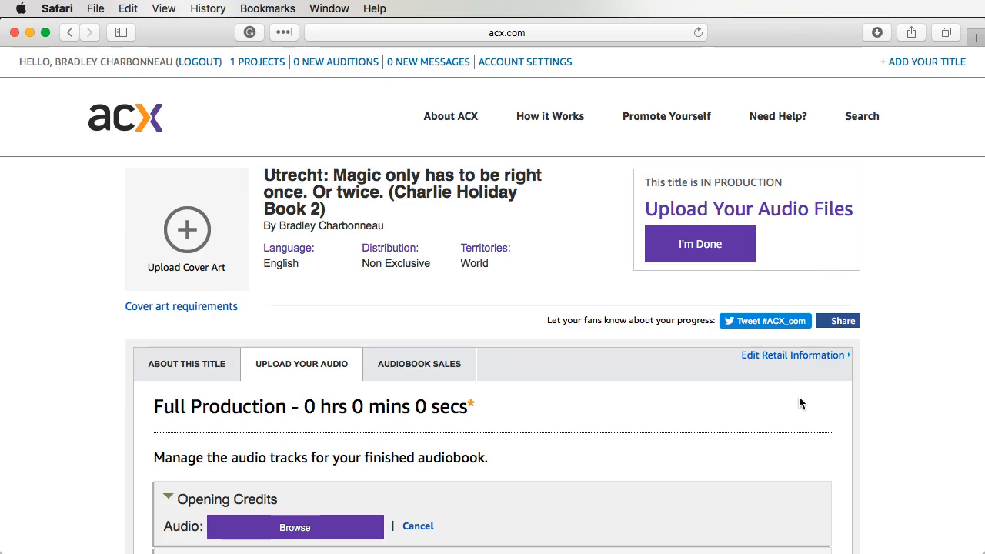
scroll(443, 416, down, 10)
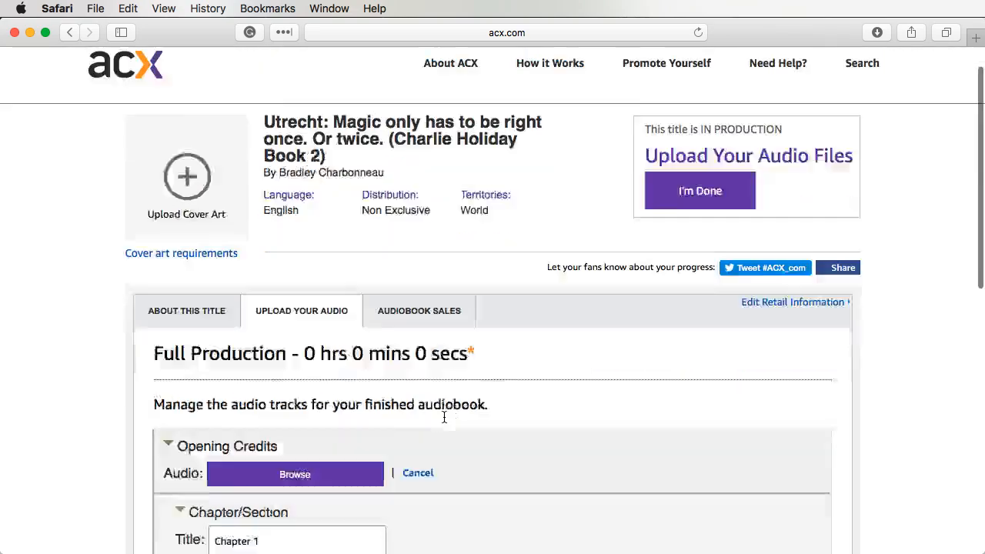
scroll(444, 420, up, 10)
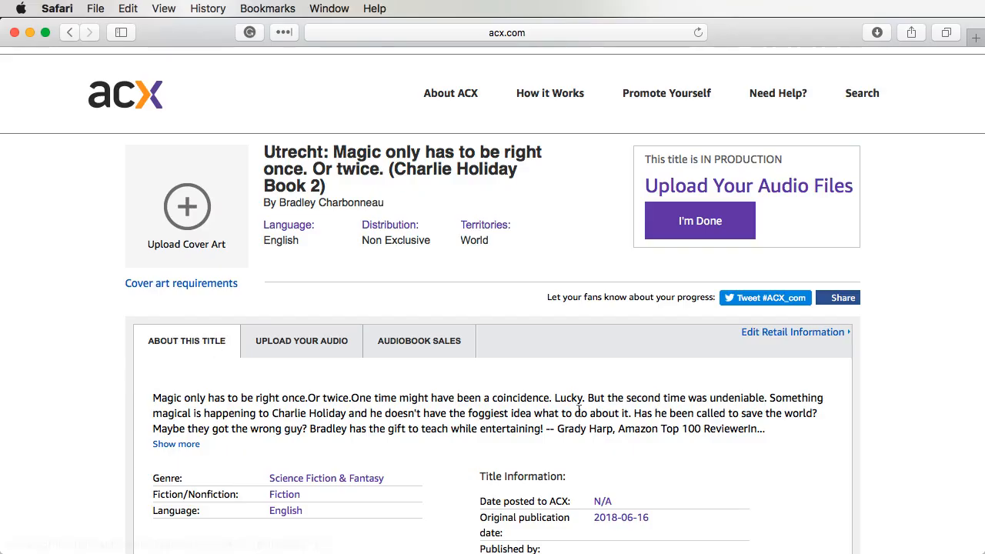
scroll(703, 460, down, 5)
scroll(703, 461, down, 2)
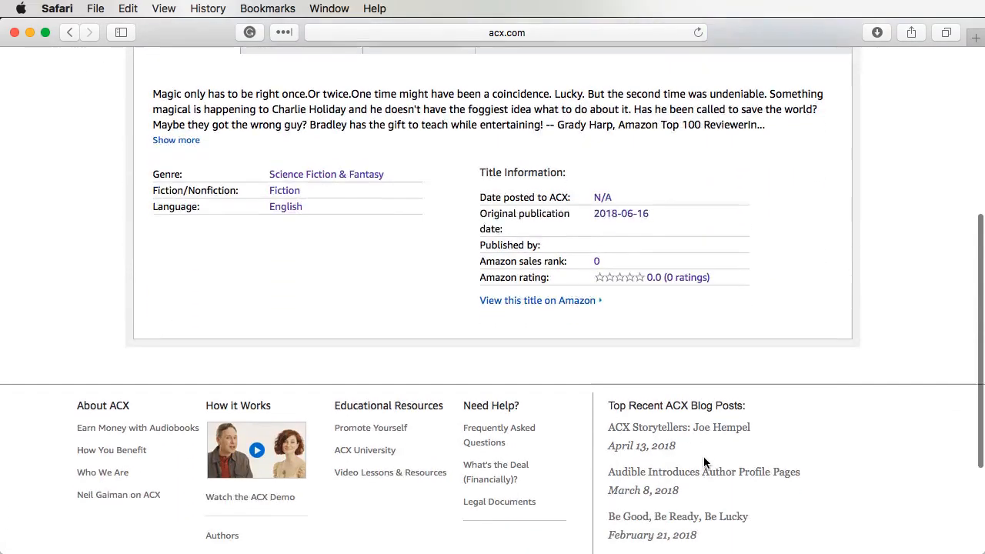
scroll(703, 460, up, 7)
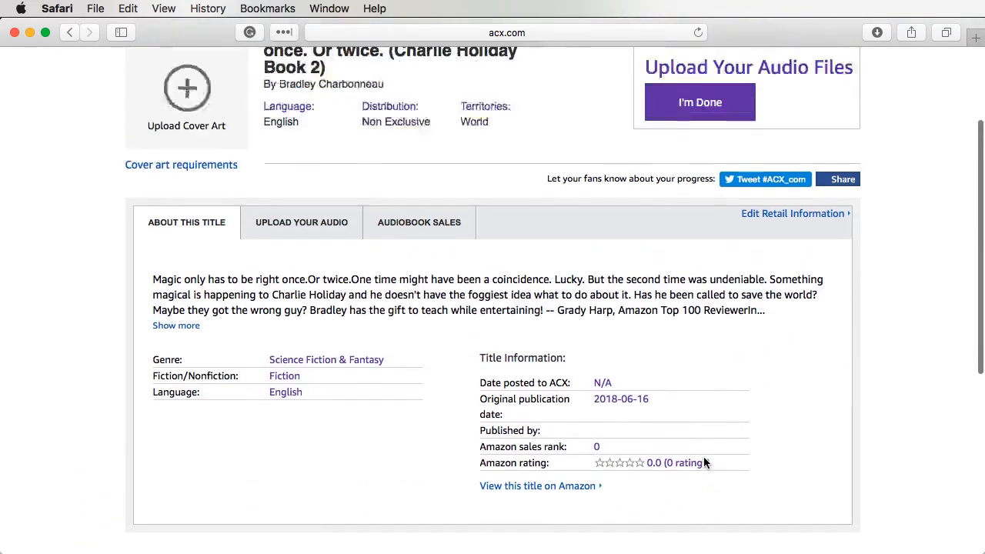